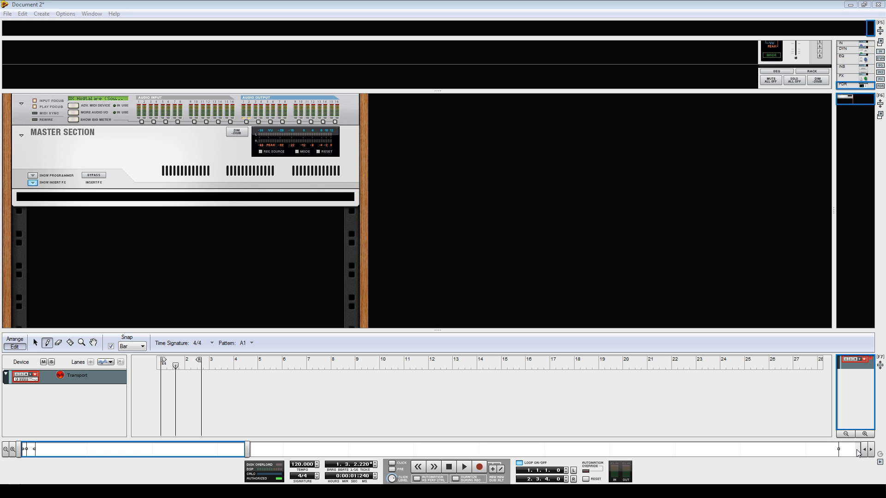
# Enlarge the rack area and add a Mixer 14:2 to the empty rack below the Master Section.
pyautogui.moveTo(436, 332); pyautogui.dragTo(436, 370)
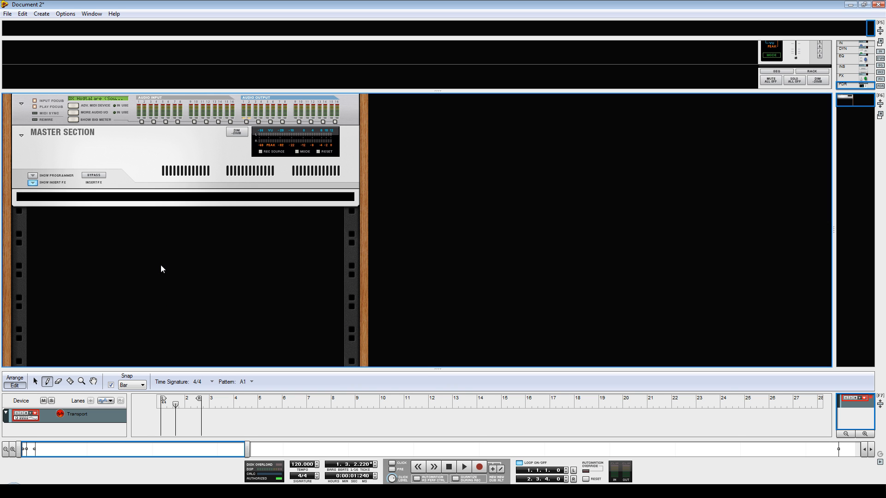
pyautogui.rightClick(132, 254)
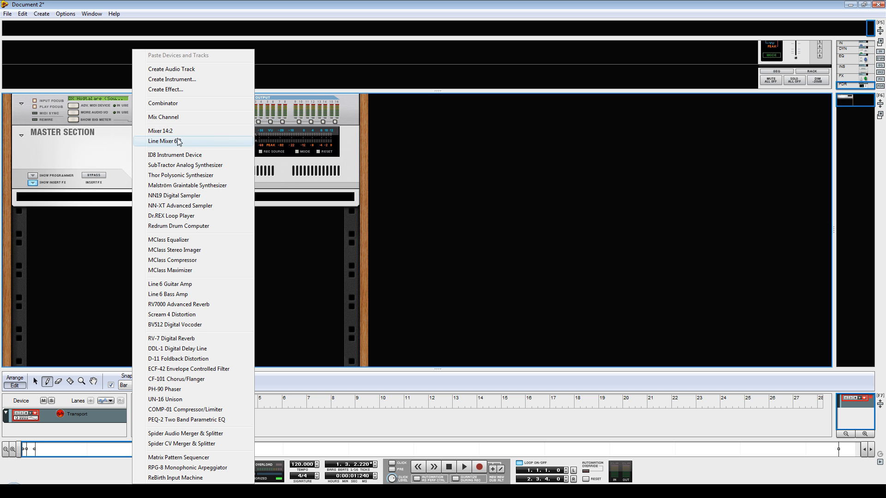
pyautogui.rightClick(104, 244)
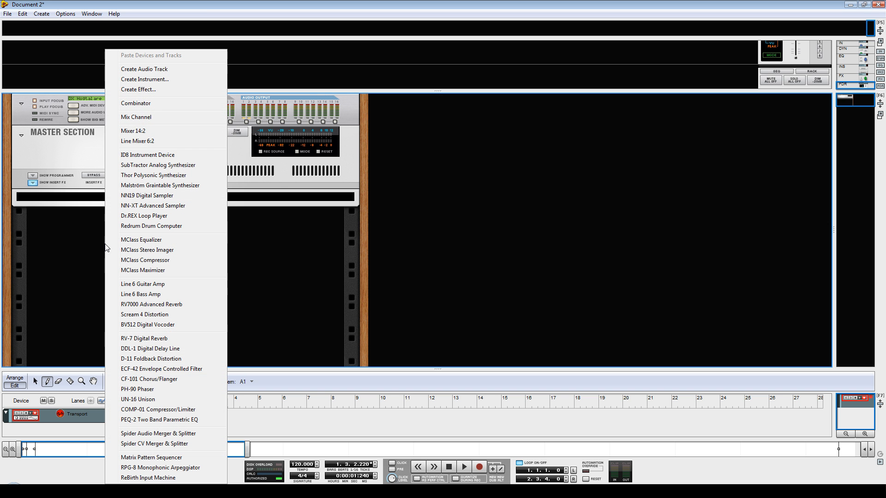
pyautogui.rightClick(248, 291)
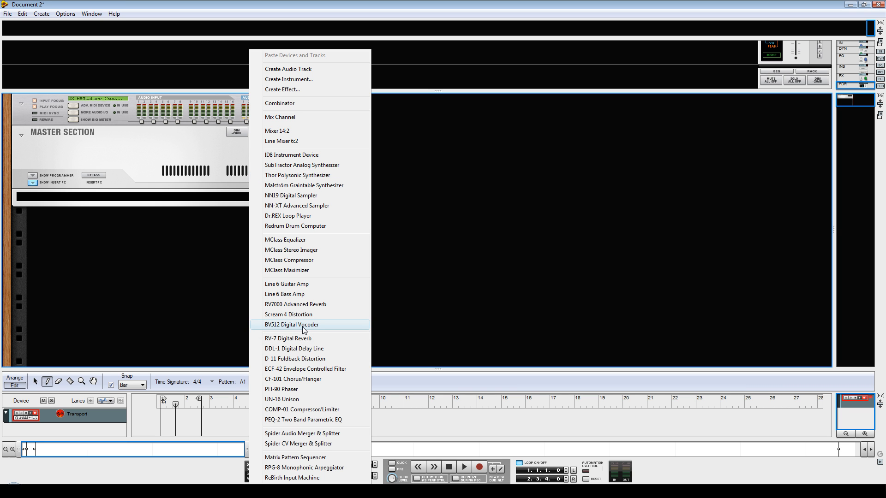
pyautogui.click(299, 135)
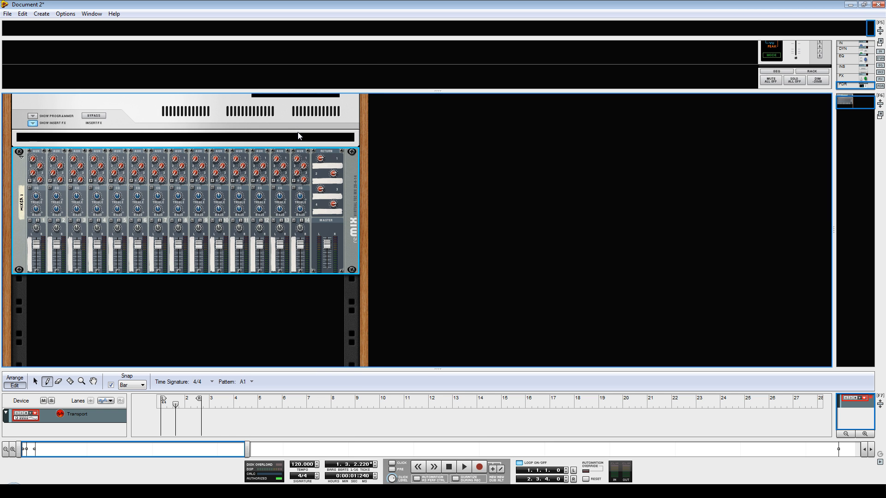
# Add a BV512 Digital Vocoder and an NN-XT Advanced Sampler to the rack below the mixer.
pyautogui.rightClick(165, 319)
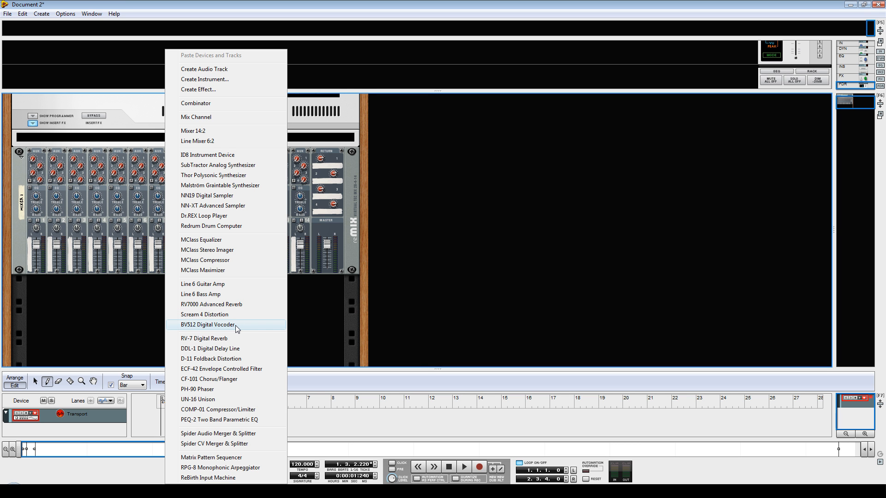
pyautogui.click(239, 325)
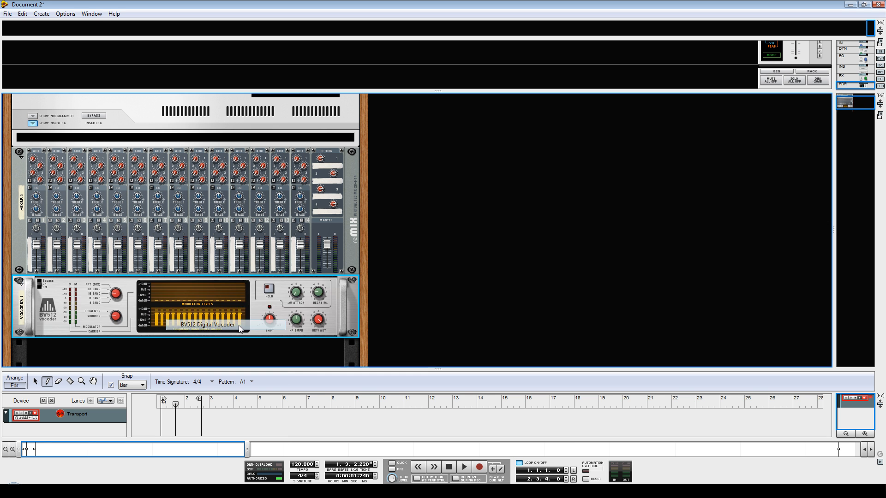
pyautogui.moveTo(846, 102); pyautogui.dragTo(846, 108)
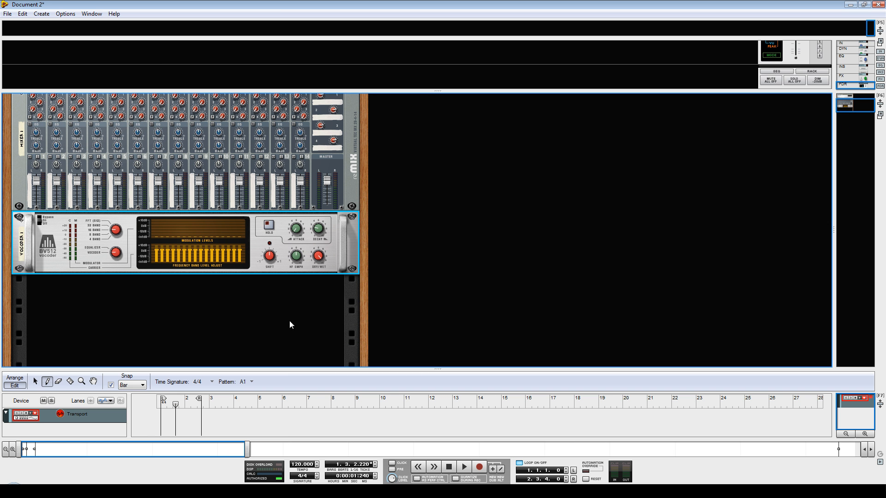
pyautogui.rightClick(146, 301)
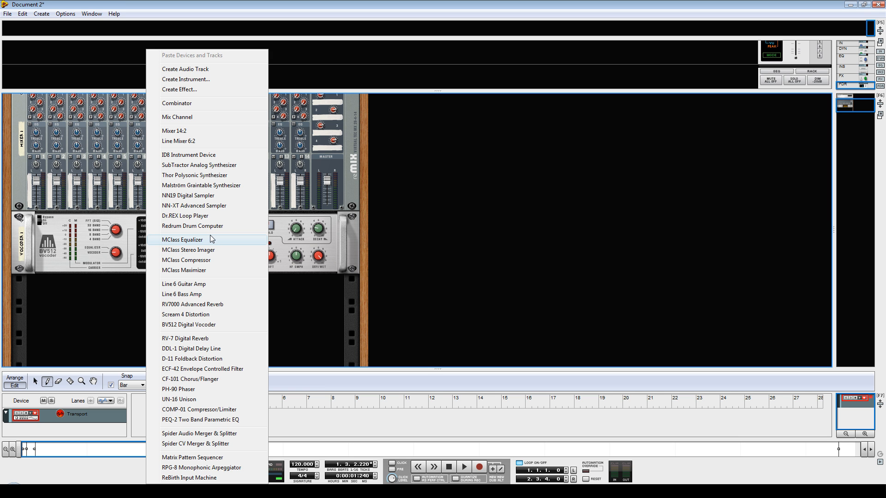
pyautogui.click(199, 208)
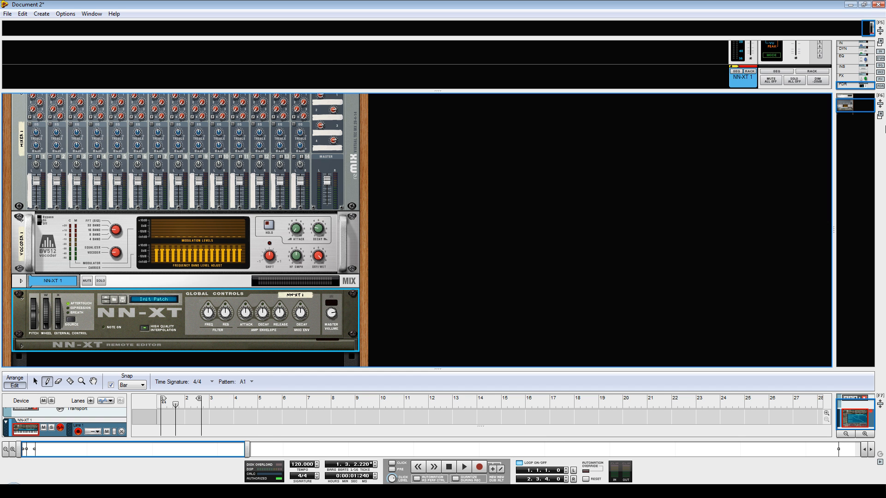
# Unfold the NN-XT's remote editor and load the sample "adrenalin in your blod.wav" into it.
pyautogui.moveTo(857, 108); pyautogui.dragTo(857, 110)
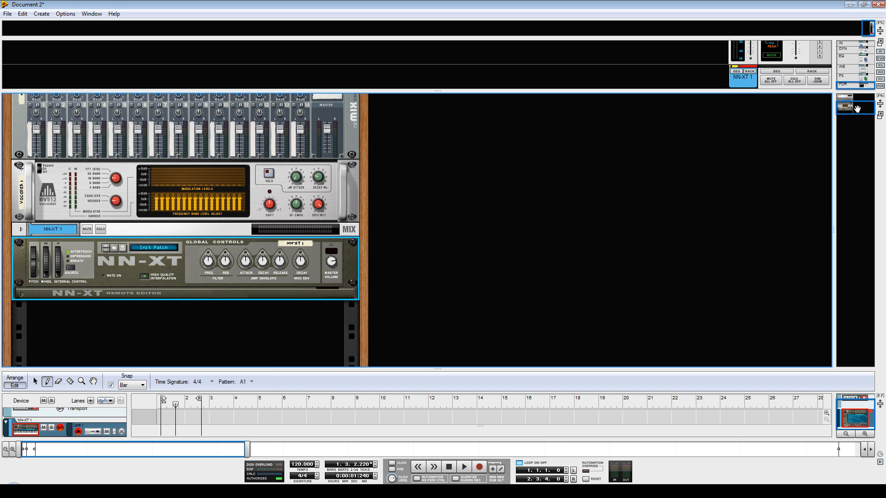
pyautogui.click(20, 292)
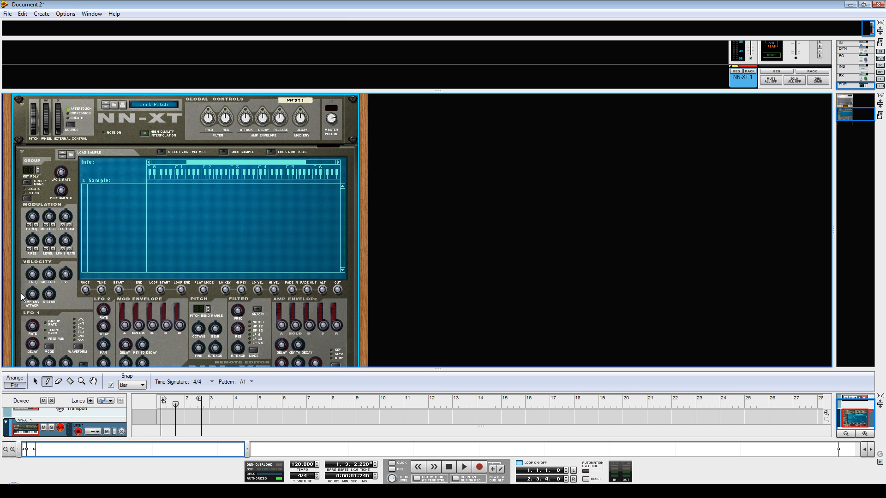
pyautogui.click(21, 152)
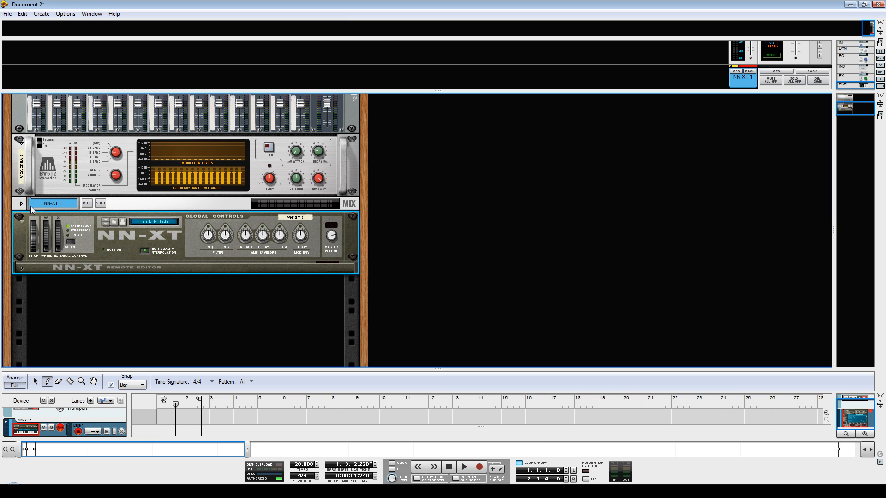
pyautogui.click(21, 268)
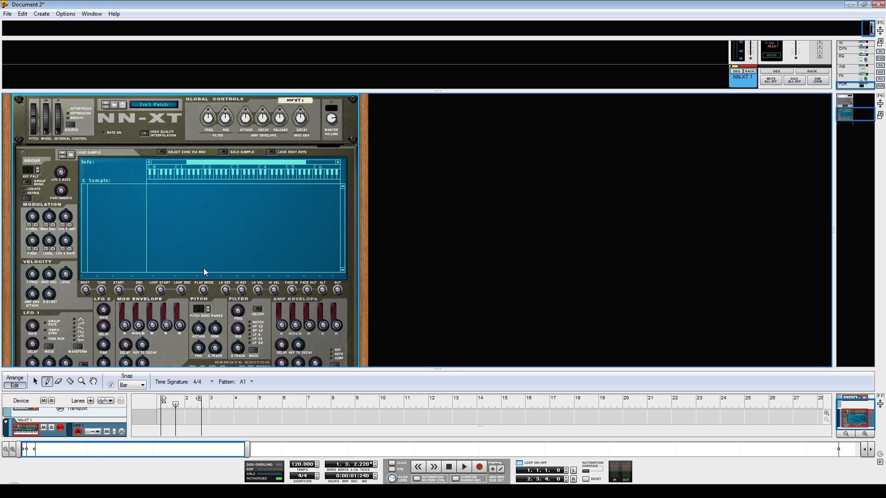
pyautogui.click(70, 156)
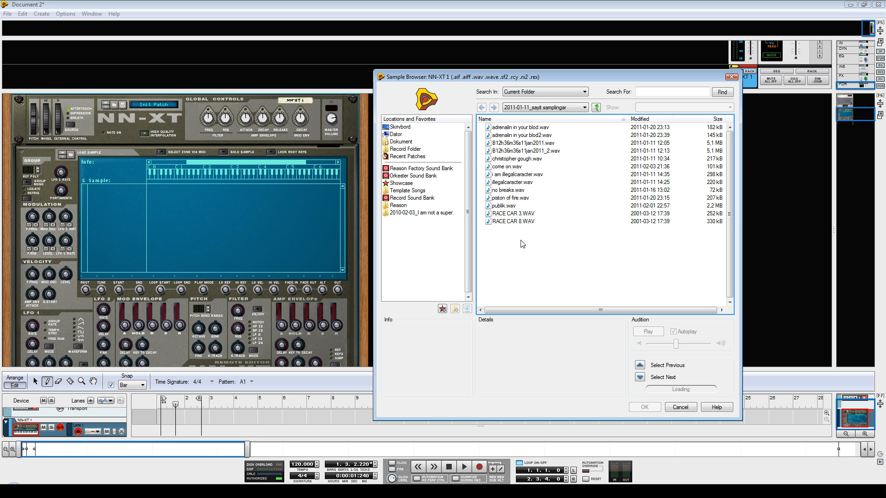
pyautogui.doubleClick(505, 129)
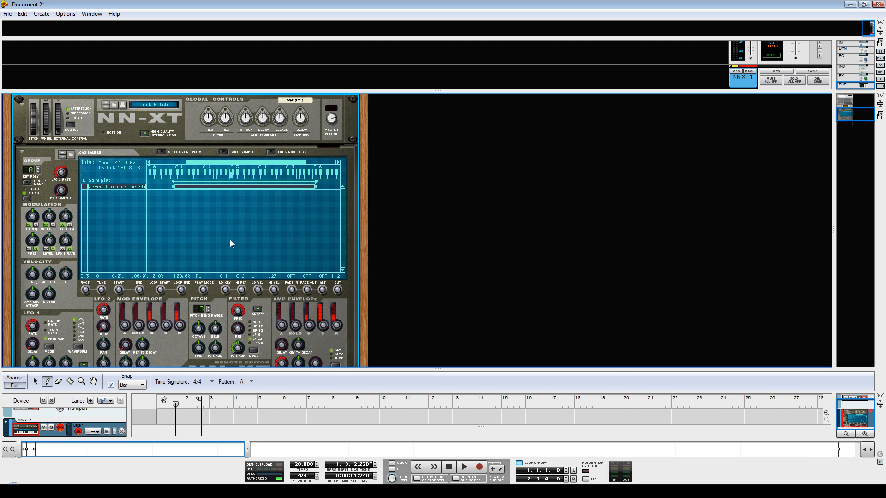
# Turn the rack to its rear side, enlarge the rack area slightly, and unfold the NN-XT 1 mix channel to expose its cabling.
pyautogui.press('Tab')
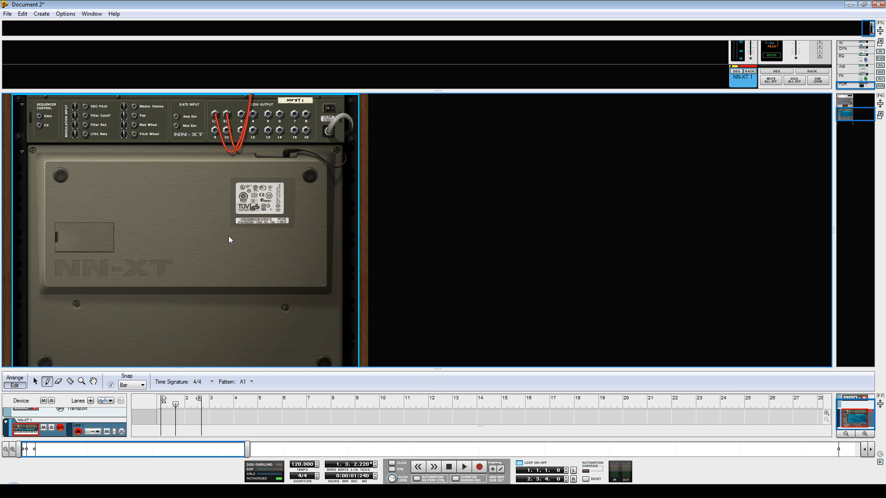
pyautogui.press('Tab')
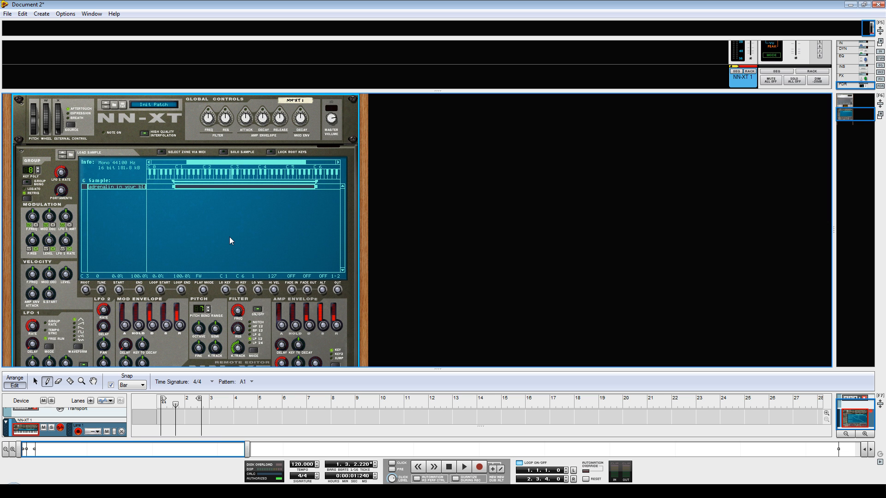
pyautogui.press('Tab')
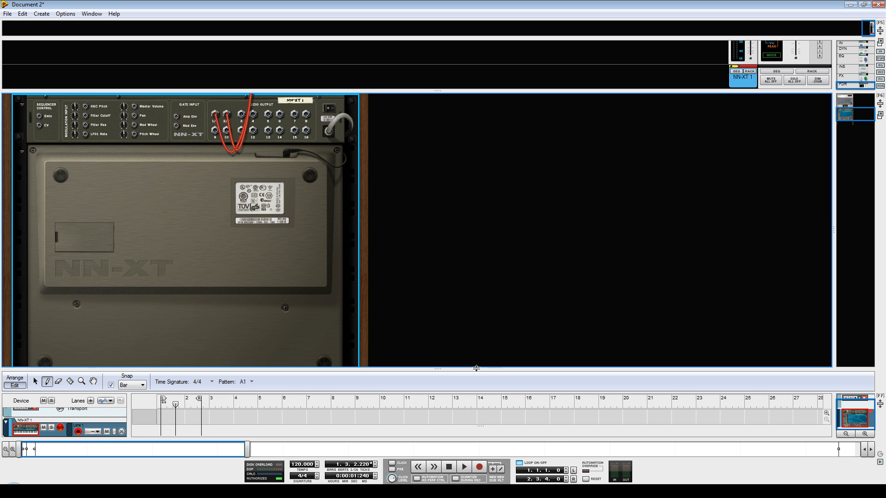
pyautogui.moveTo(439, 368); pyautogui.dragTo(438, 380)
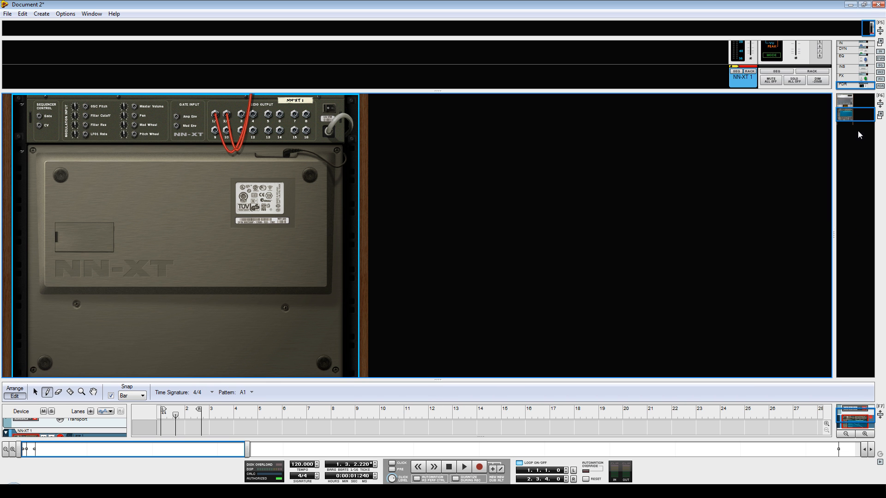
pyautogui.moveTo(853, 119)
pyautogui.mouseDown()
pyautogui.moveTo(852, 99)
pyautogui.moveTo(855, 107)
pyautogui.mouseUp()
pyautogui.press('Tab')
pyautogui.press('Tab')
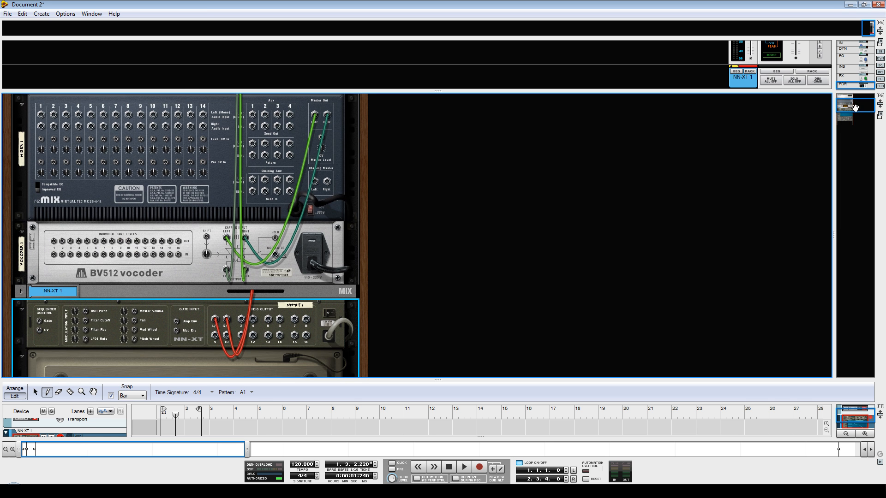
pyautogui.click(21, 291)
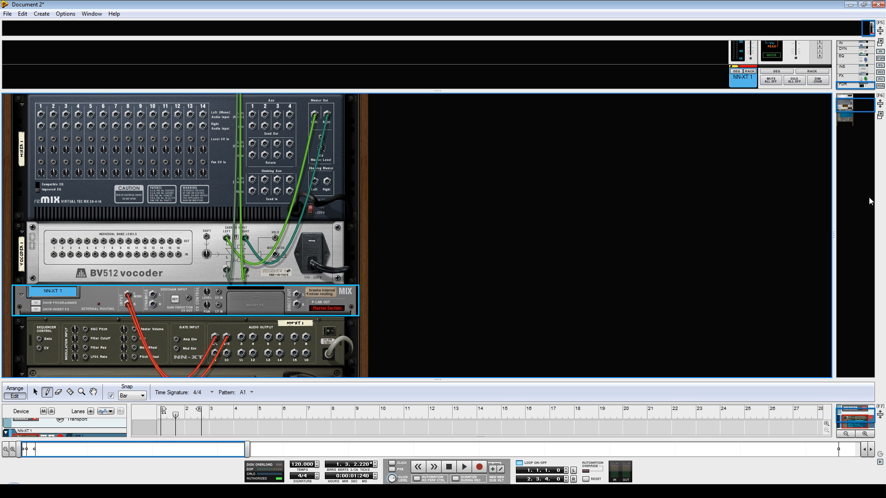
# Unplug the NN-XT from its mix channel and connect its first stereo output pair to channel 1 of the Mixer 14:2.
pyautogui.moveTo(851, 108); pyautogui.dragTo(851, 113)
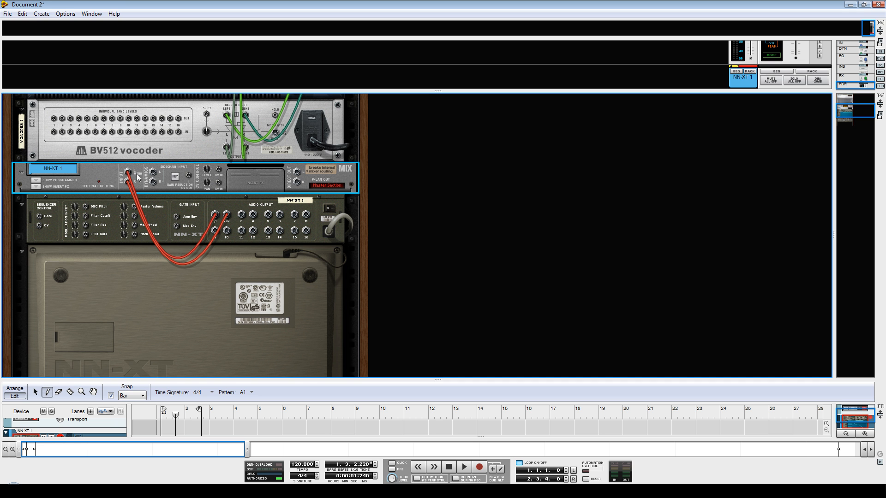
pyautogui.moveTo(129, 174); pyautogui.dragTo(128, 178)
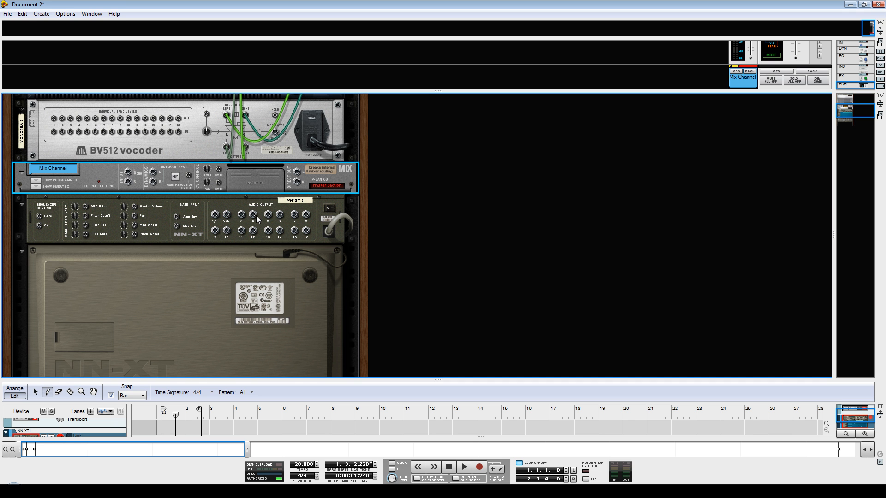
pyautogui.moveTo(215, 216); pyautogui.dragTo(42, 196)
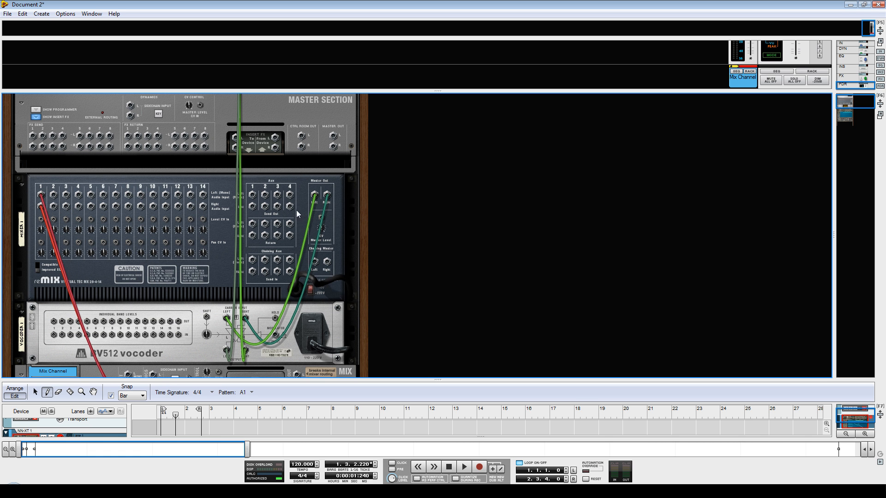
# Disconnect the mixer's master output from the vocoder and remove the vocoder's cables from the hardware device's audio outputs.
pyautogui.moveTo(314, 194); pyautogui.dragTo(331, 206)
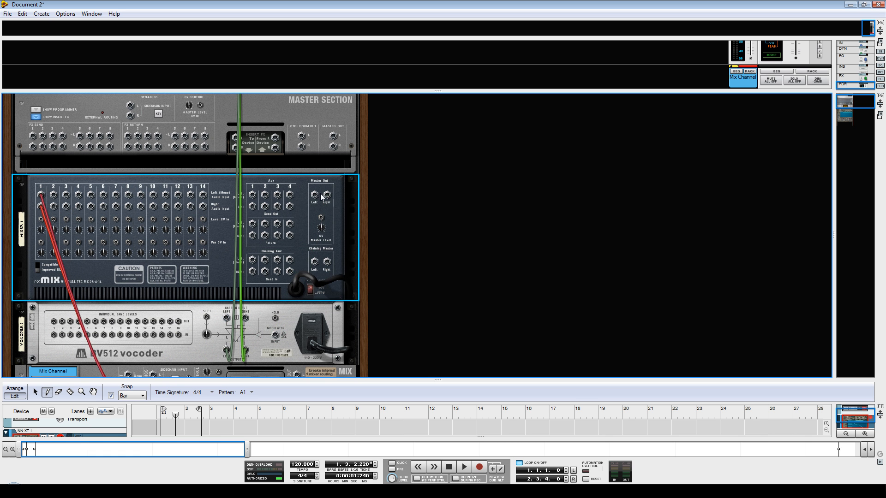
pyautogui.moveTo(852, 99); pyautogui.dragTo(850, 91)
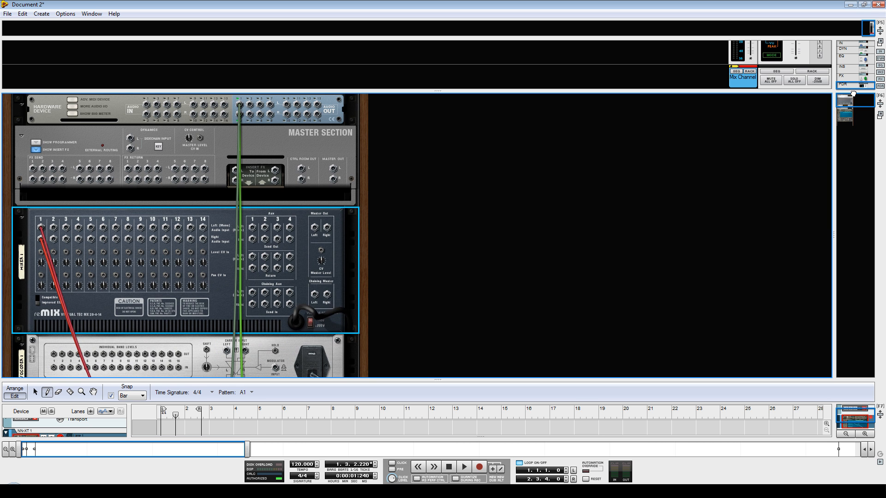
pyautogui.moveTo(239, 109); pyautogui.dragTo(241, 113)
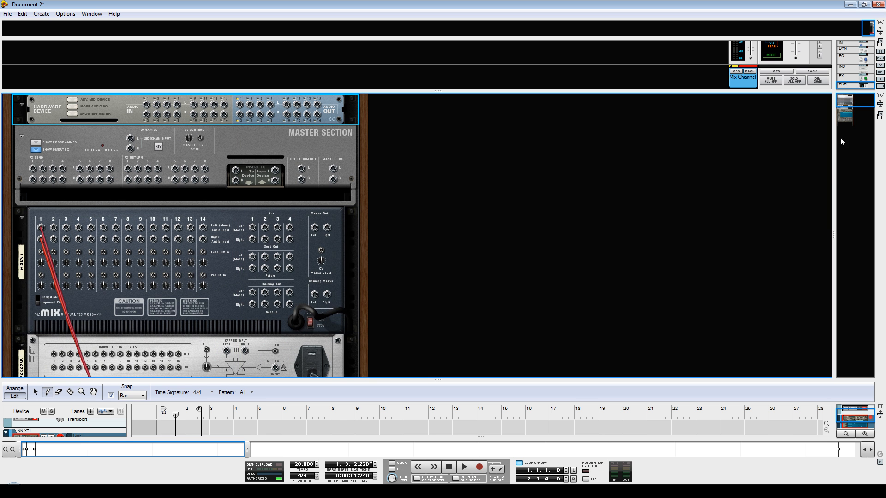
# Connect the mixer's stereo master output directly to the first output pair of the hardware device.
pyautogui.moveTo(852, 105); pyautogui.dragTo(850, 117)
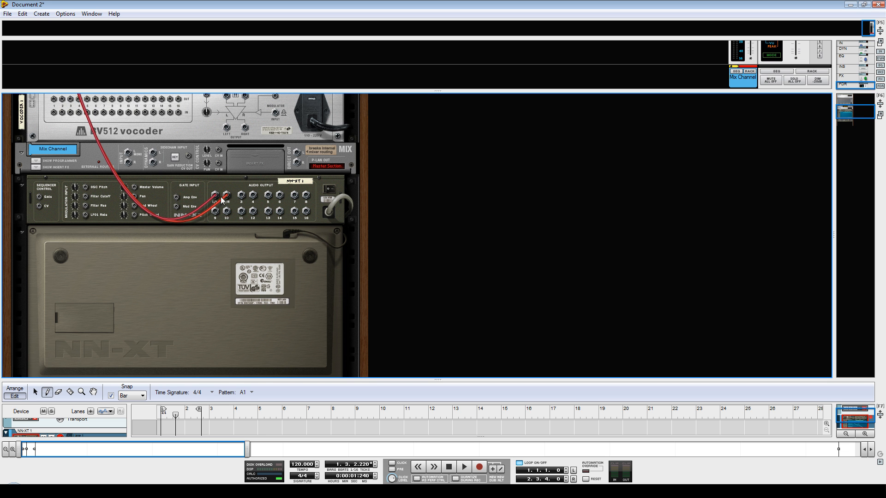
pyautogui.moveTo(852, 115); pyautogui.dragTo(851, 100)
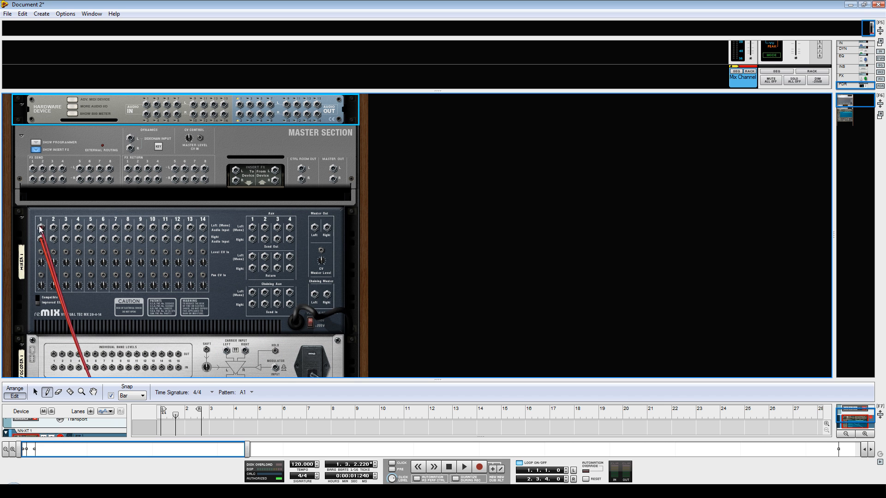
pyautogui.moveTo(314, 228); pyautogui.dragTo(240, 104)
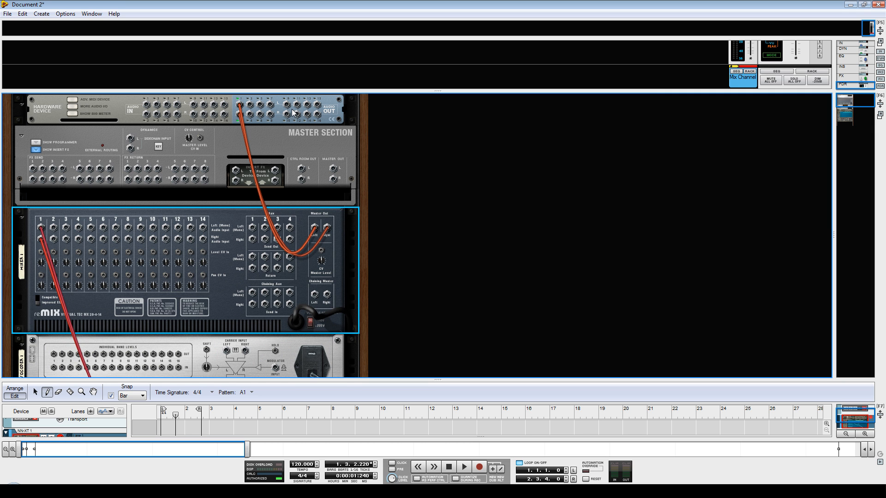
# Open the On-screen Piano Keys and play a test note.
pyautogui.press('F4')
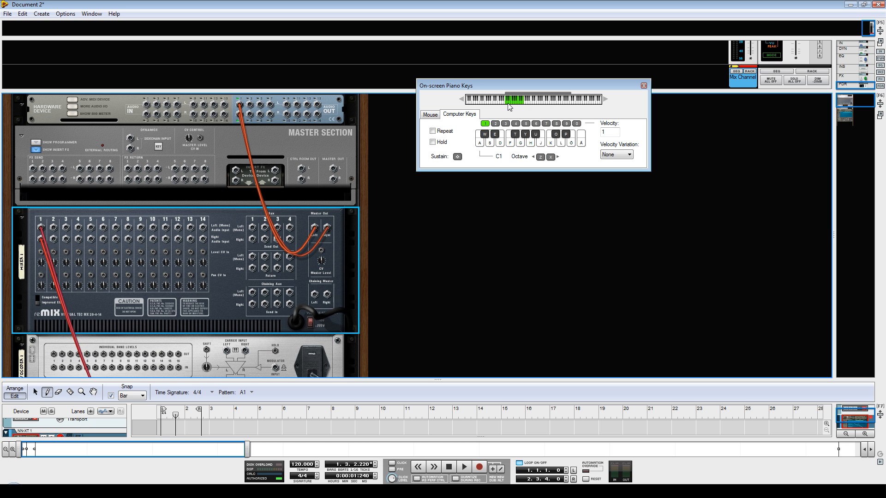
pyautogui.press('a')
# Turn the rack back to its front side and set the loaded sample's root key to G 2 on the NN-XT.
pyautogui.press('Tab')
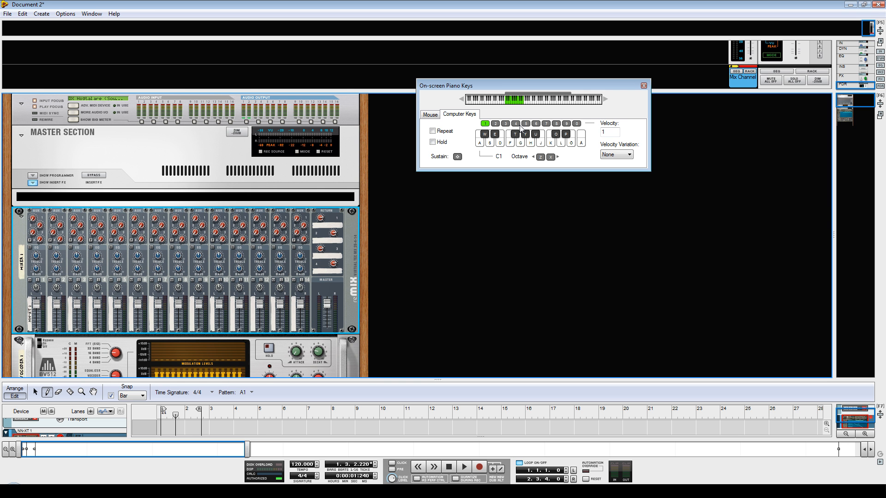
pyautogui.moveTo(849, 106); pyautogui.dragTo(850, 118)
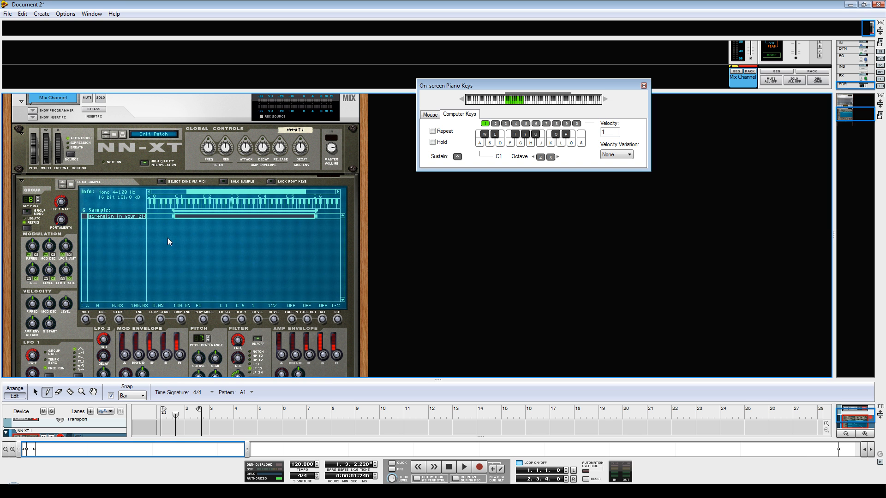
pyautogui.moveTo(86, 320); pyautogui.dragTo(87, 330)
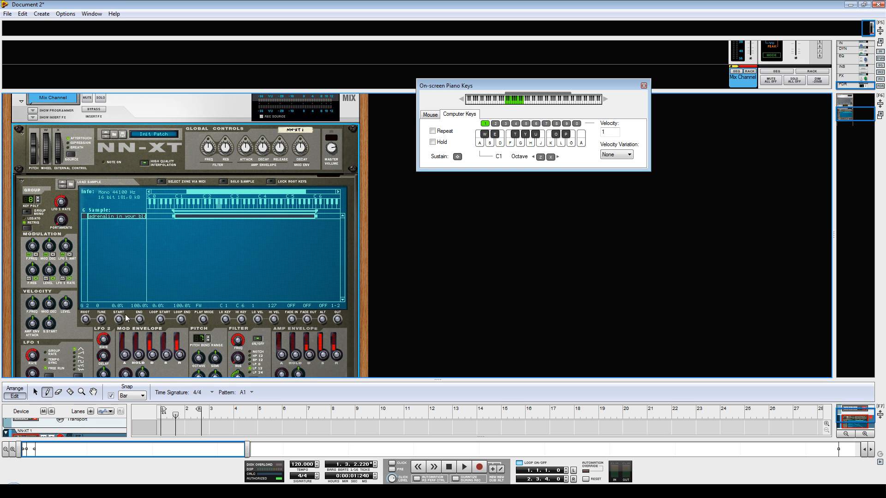
# Set the root key of the adrenalin in your blod sample to C 1 and audition it on several notes.
pyautogui.moveTo(86, 319); pyautogui.dragTo(81, 347)
pyautogui.press('a')
pyautogui.click(491, 143)
pyautogui.press('w')
pyautogui.press('e')
pyautogui.press('s')
pyautogui.press('d')
pyautogui.press('a')
pyautogui.press('a')
pyautogui.press('a')
pyautogui.press('g')
pyautogui.press('j')
# Load no breaks.wav as a second sample in the NN-XT and play a test note.
pyautogui.click(108, 228)
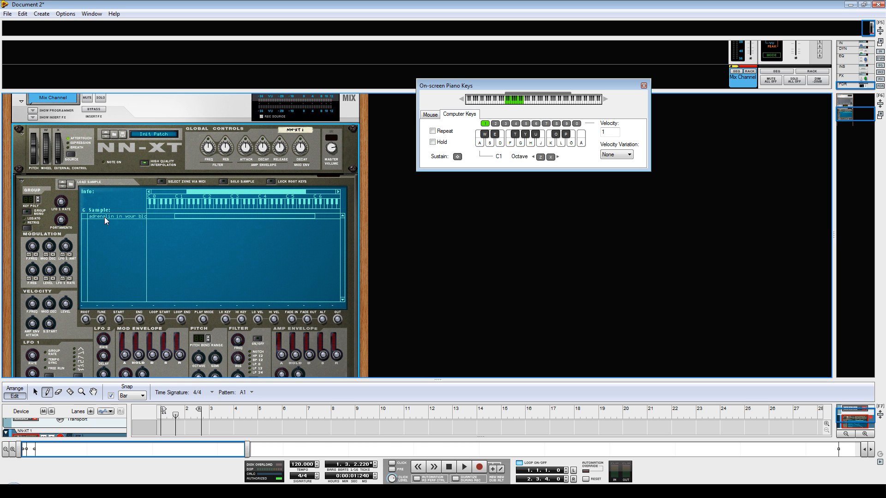
pyautogui.click(102, 216)
pyautogui.click(103, 227)
pyautogui.click(72, 184)
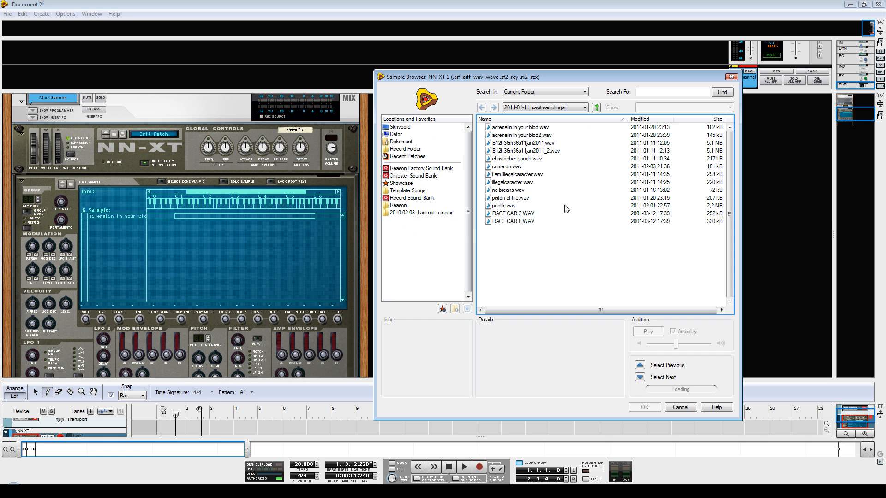
pyautogui.doubleClick(513, 191)
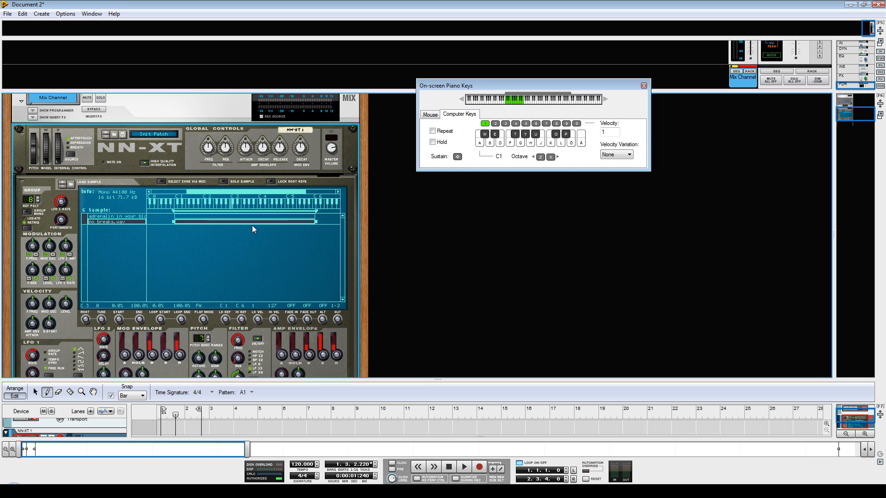
pyautogui.press('a')
# Limit the adrenalin sample's key range to C 1 only and the no breaks sample's range to C# 1 only.
pyautogui.click(124, 217)
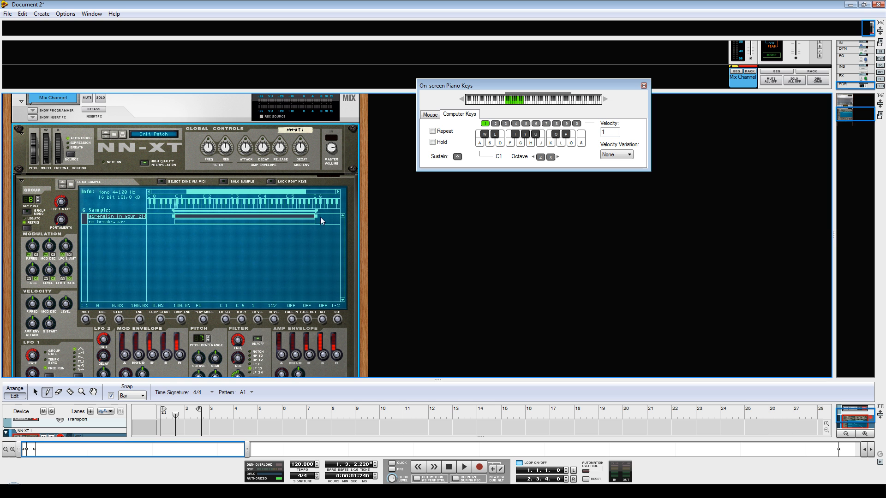
pyautogui.moveTo(316, 215); pyautogui.dragTo(247, 223)
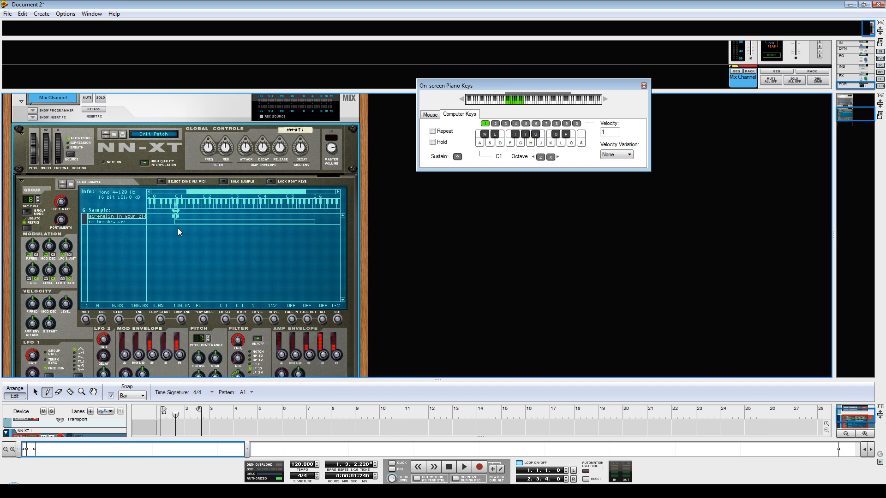
pyautogui.click(115, 223)
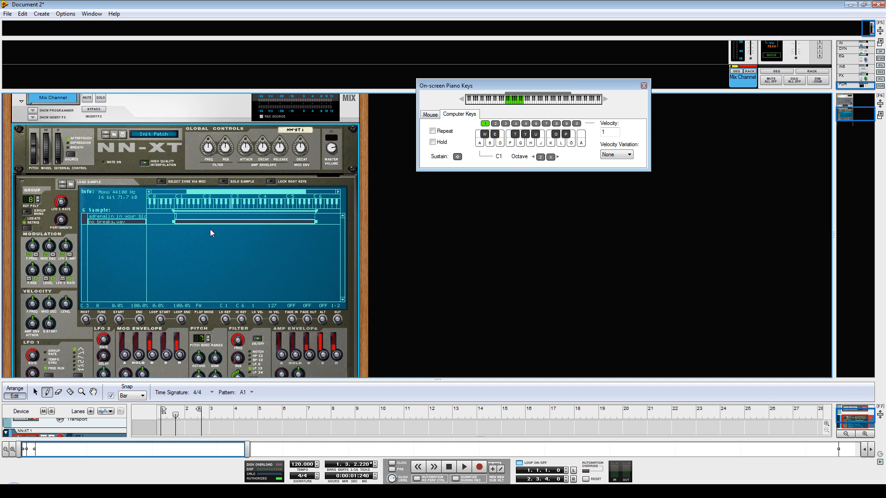
pyautogui.moveTo(316, 222); pyautogui.dragTo(178, 229)
pyautogui.click(177, 228)
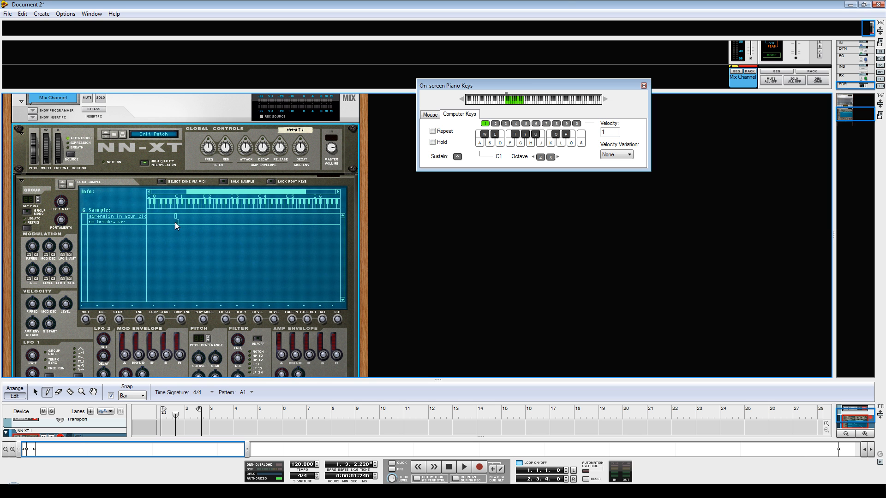
# Lower the root key of the no breaks sample and audition both mapped samples on C 1 and C# 1.
pyautogui.click(116, 223)
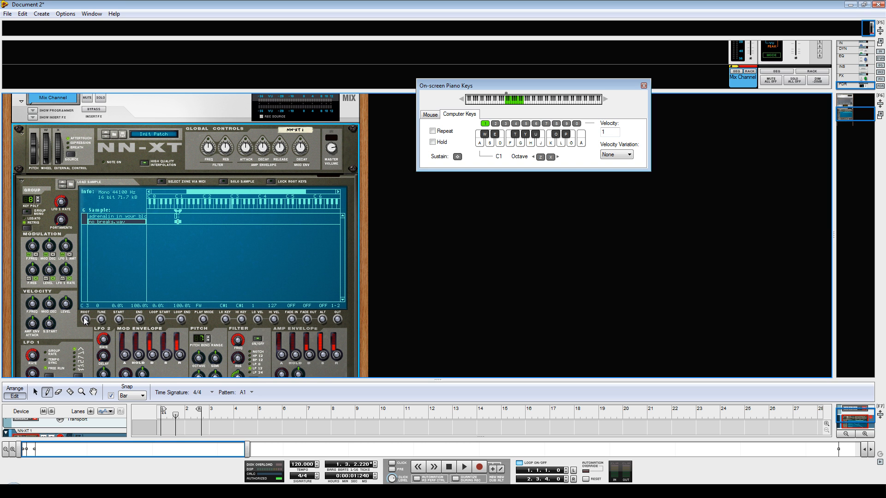
pyautogui.moveTo(84, 318); pyautogui.dragTo(84, 354)
pyautogui.click(114, 216)
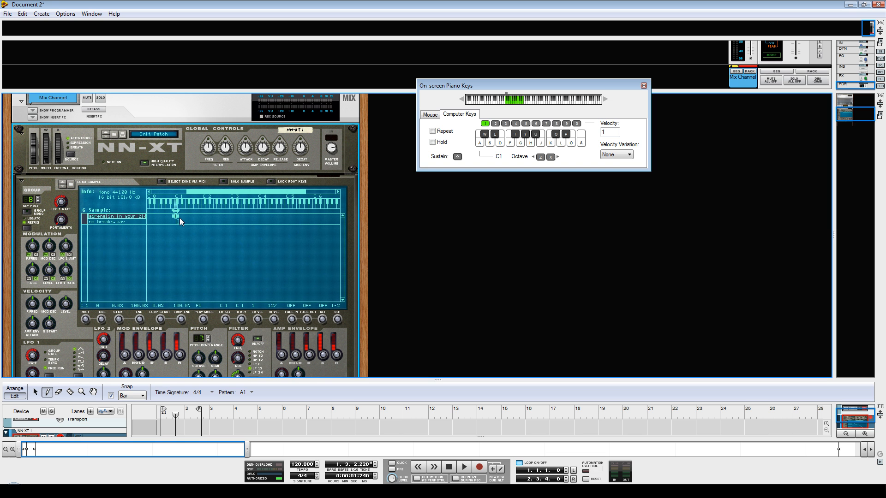
pyautogui.press('a')
pyautogui.press('w')
# Fold the NN-XT remote editor and create a Malström Graintable Synthesizer below it in the rack.
pyautogui.press('Tab')
pyautogui.press('Tab')
pyautogui.click(19, 180)
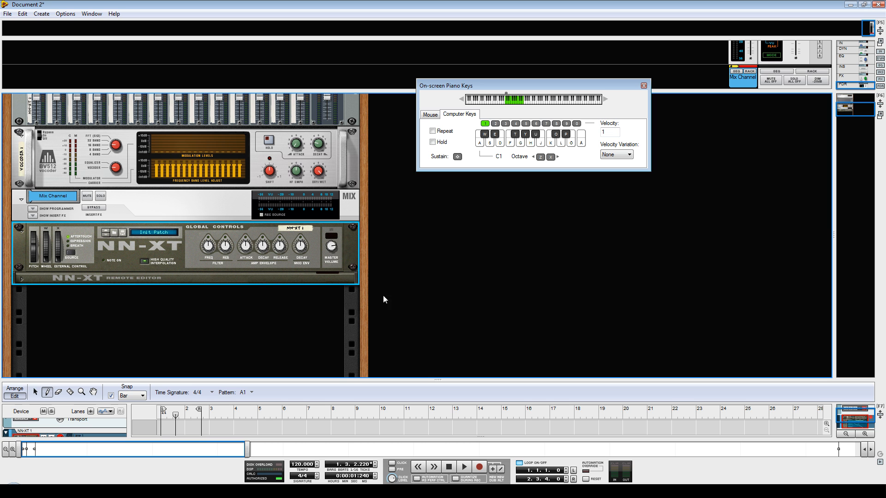
pyautogui.rightClick(132, 313)
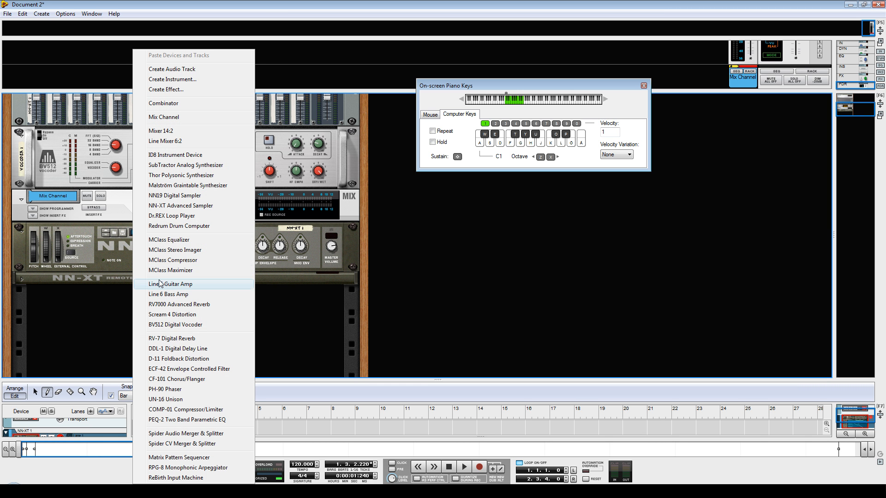
pyautogui.click(186, 187)
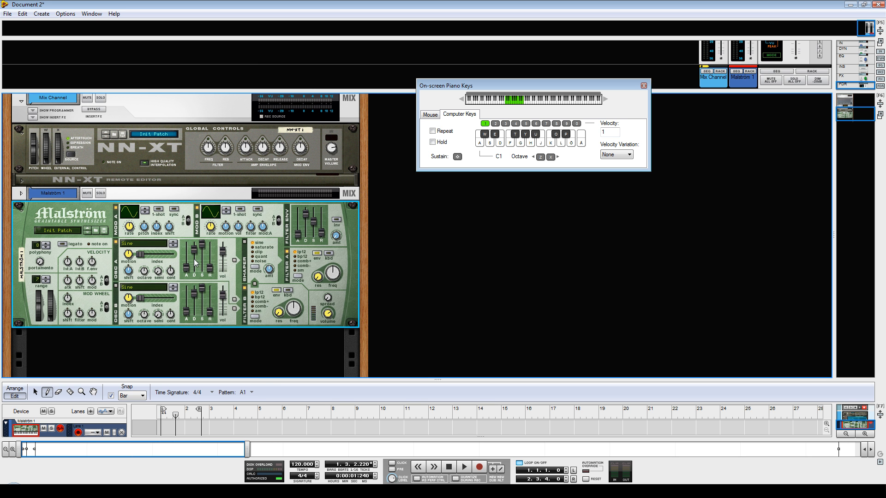
# On the rack's rear, disconnect the Malström's main outputs and remove the NN-XT's cables from mixer channel 1.
pyautogui.press('Tab')
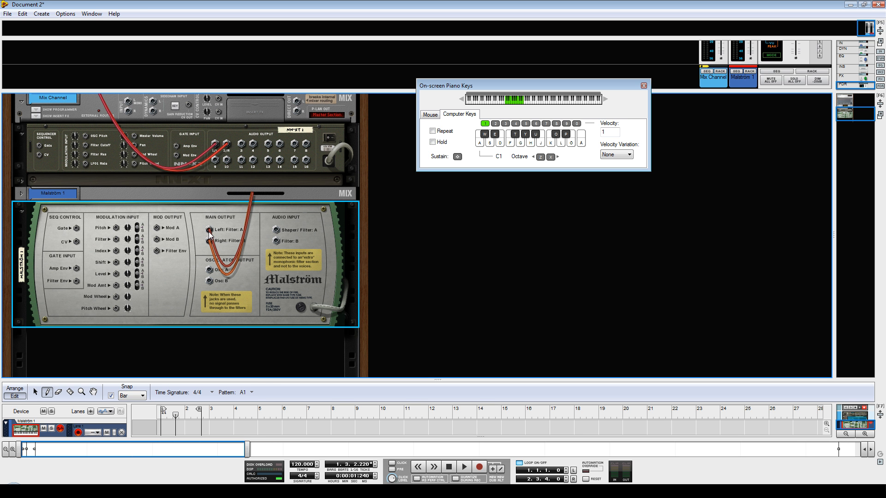
pyautogui.moveTo(209, 232); pyautogui.dragTo(217, 232)
pyautogui.moveTo(855, 118); pyautogui.dragTo(855, 108)
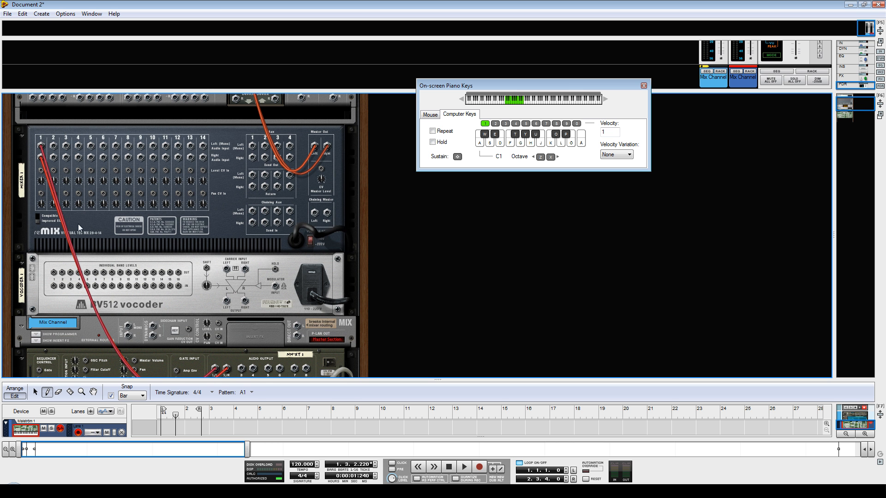
pyautogui.click(41, 146)
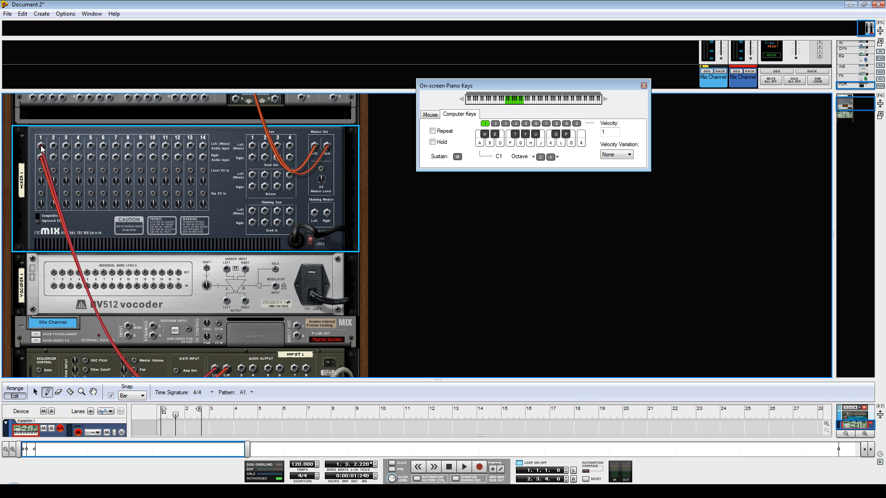
pyautogui.rightClick(42, 146)
pyautogui.click(46, 149)
pyautogui.moveTo(41, 112); pyautogui.dragTo(30, 119)
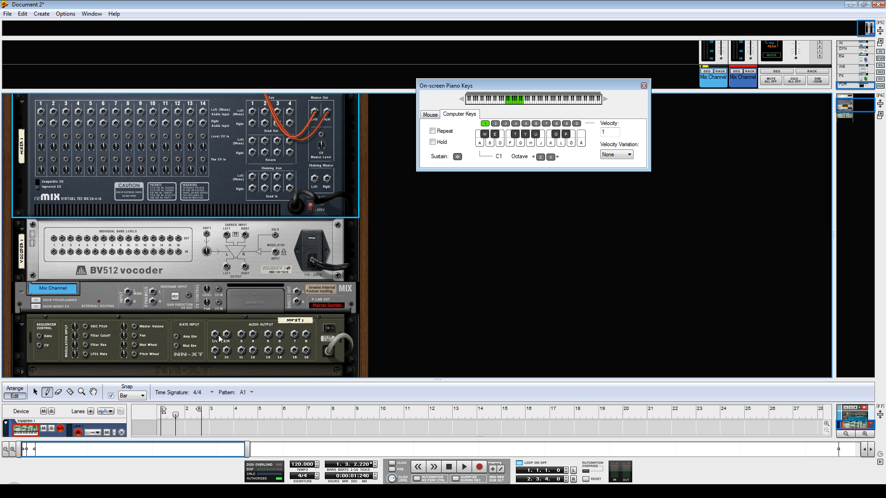
# Connect the NN-XT's first audio output to the vocoder's modulator input and the Malström's main outputs to its stereo carrier inputs.
pyautogui.moveTo(215, 337); pyautogui.dragTo(282, 257)
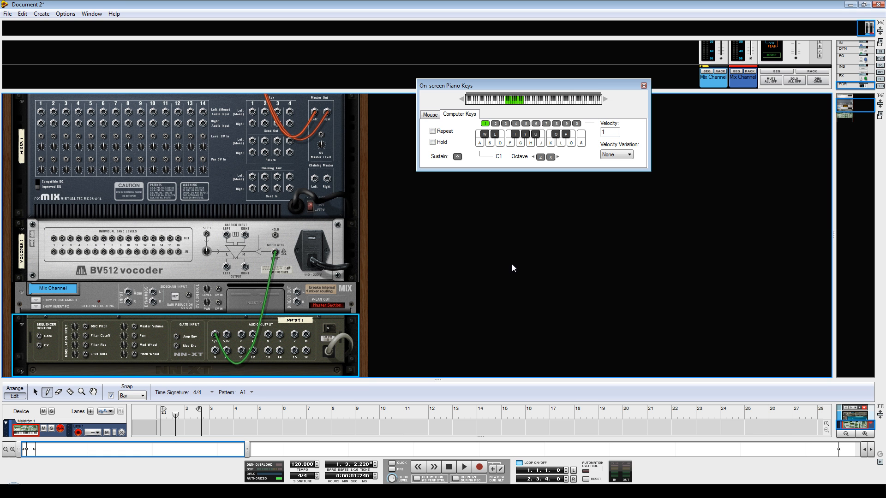
pyautogui.moveTo(850, 107); pyautogui.dragTo(849, 116)
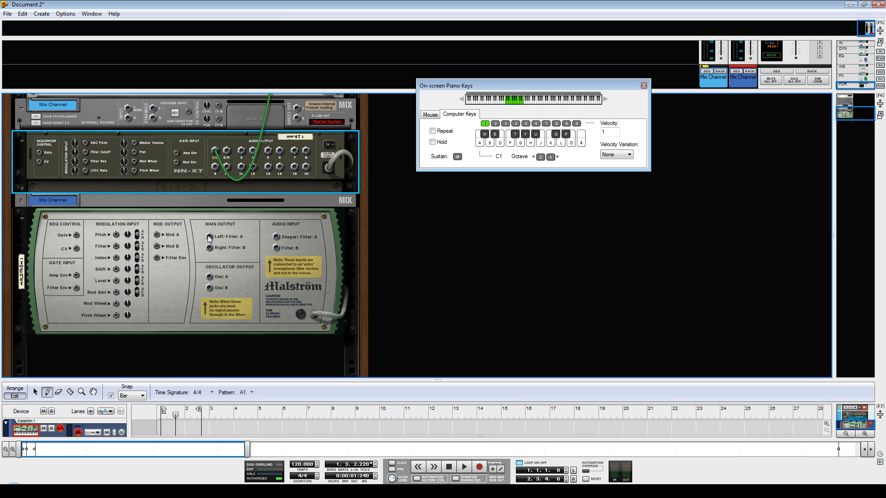
pyautogui.moveTo(209, 238); pyautogui.dragTo(227, 165)
pyautogui.click(229, 197)
# Connect the vocoder's stereo output to mixer channel 1, then play test notes with the rack's front side showing.
pyautogui.moveTo(229, 197); pyautogui.dragTo(203, 95)
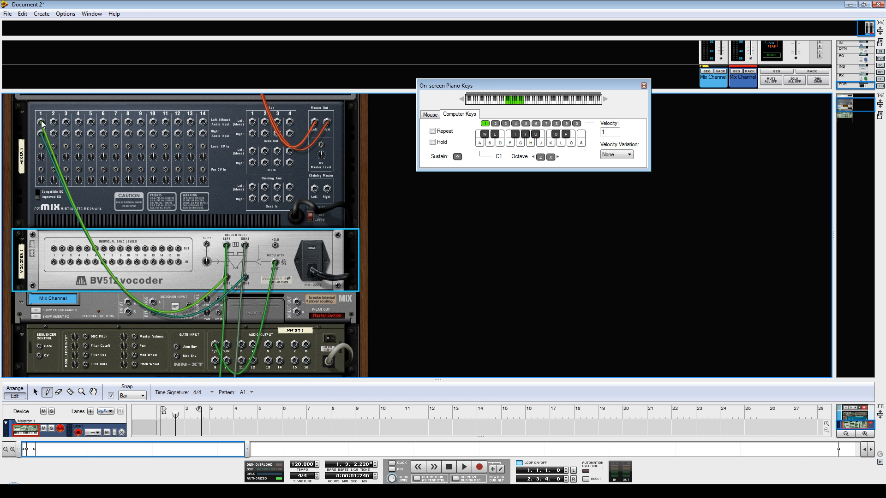
pyautogui.press('Tab')
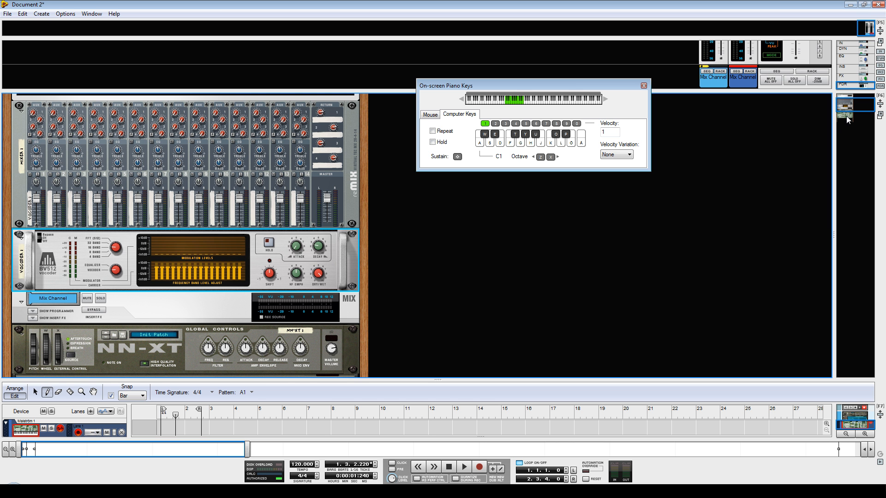
pyautogui.moveTo(847, 107); pyautogui.dragTo(856, 113)
pyautogui.press('a')
pyautogui.press('s')
pyautogui.press('a')
pyautogui.press('d')
pyautogui.press('s')
pyautogui.press('a')
pyautogui.press('d')
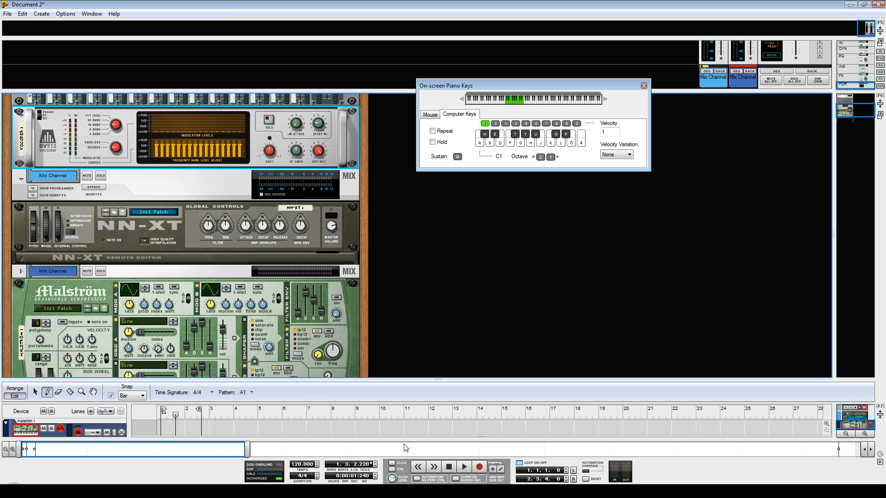
# Select the NN-XT track, switch the sequencer to Arrange view and move the right locator to bar 11.
pyautogui.moveTo(436, 379); pyautogui.dragTo(454, 297)
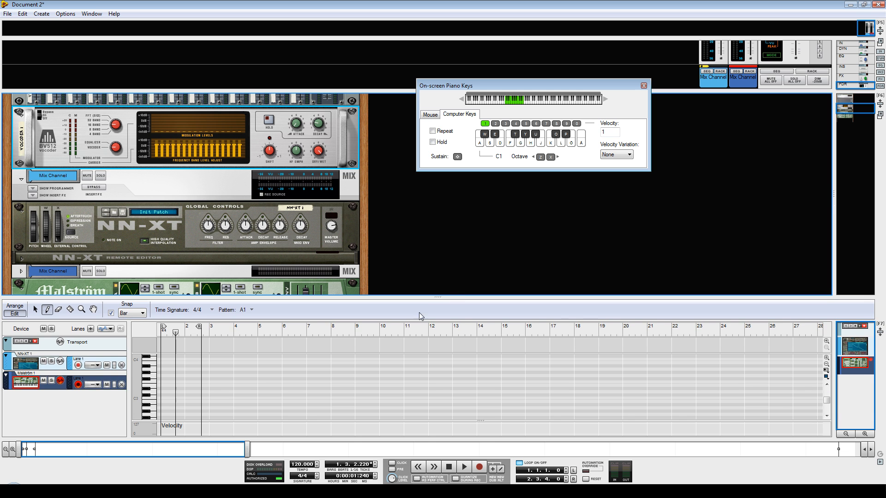
pyautogui.click(45, 365)
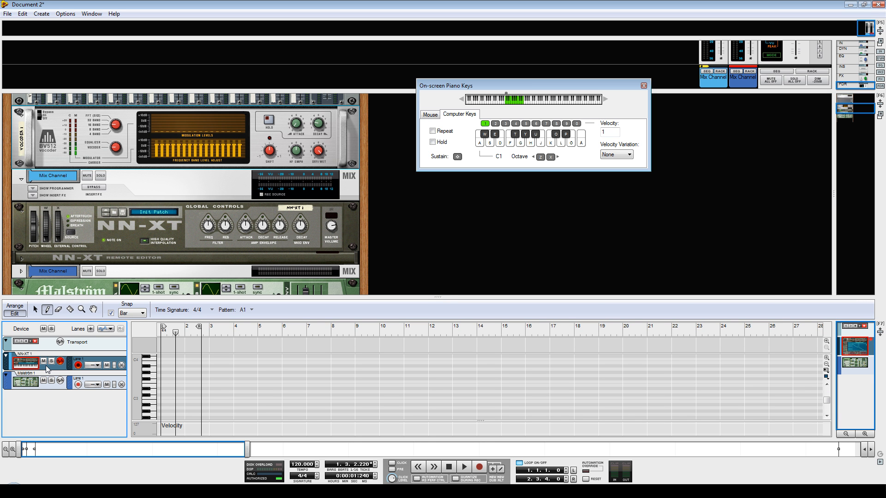
pyautogui.moveTo(437, 305); pyautogui.dragTo(445, 245)
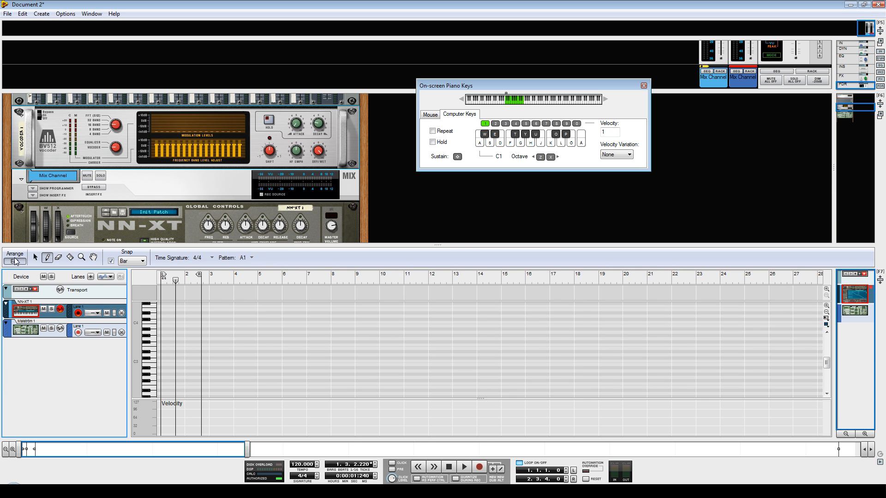
pyautogui.click(15, 254)
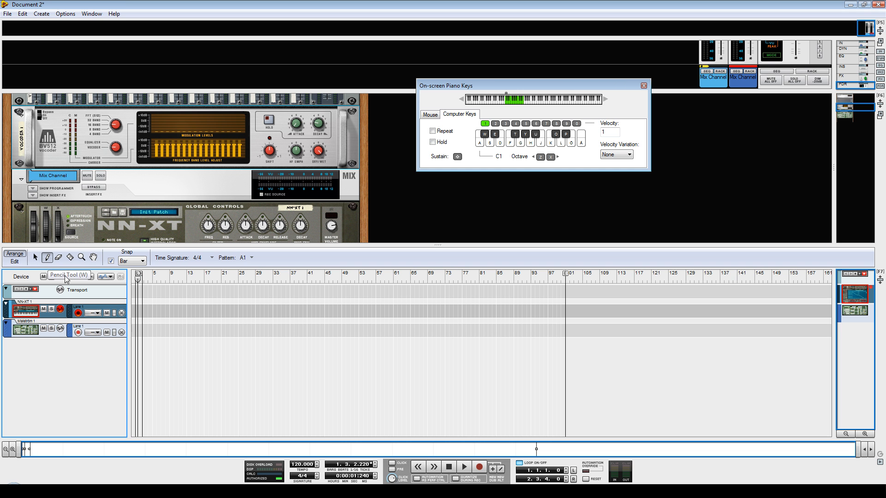
pyautogui.moveTo(141, 277); pyautogui.dragTo(176, 276)
pyautogui.moveTo(390, 242); pyautogui.dragTo(383, 324)
# Draw an empty clip from bar 1 to bar 11 on both the NN-XT and Malström tracks.
pyautogui.click(192, 249)
pyautogui.press('w')
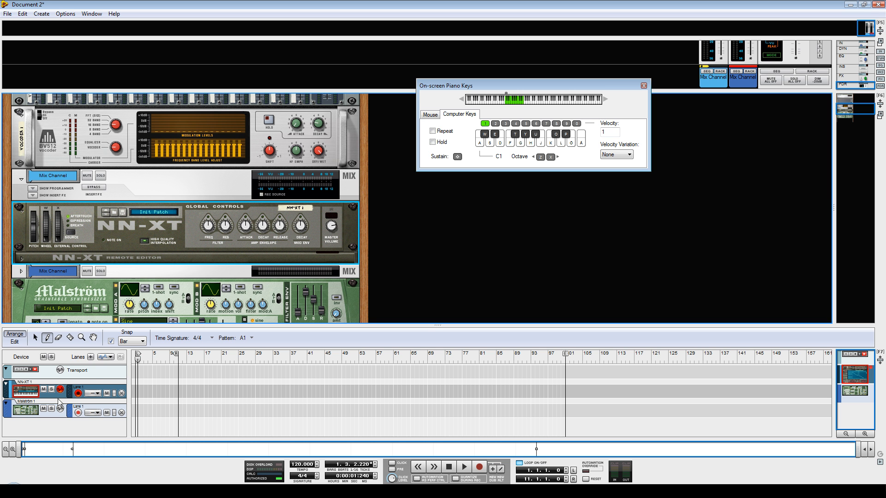
pyautogui.click(25, 413)
pyautogui.press('w')
pyautogui.press('w')
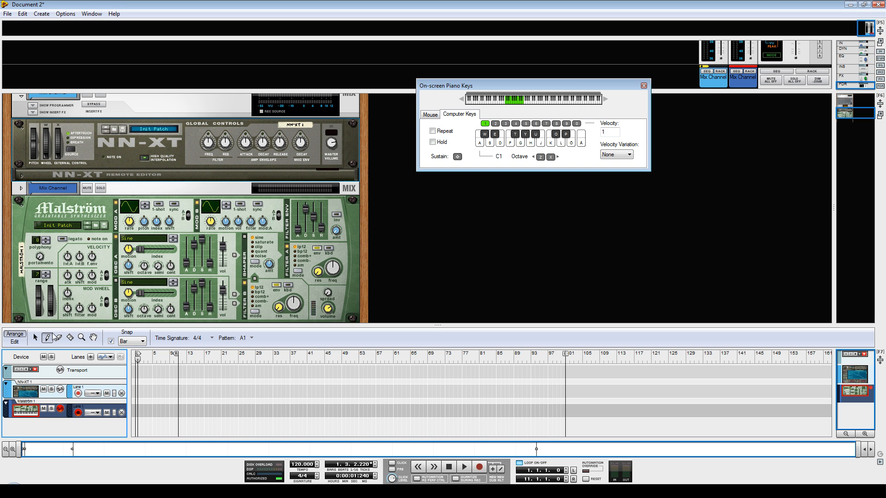
pyautogui.moveTo(137, 390); pyautogui.dragTo(176, 384)
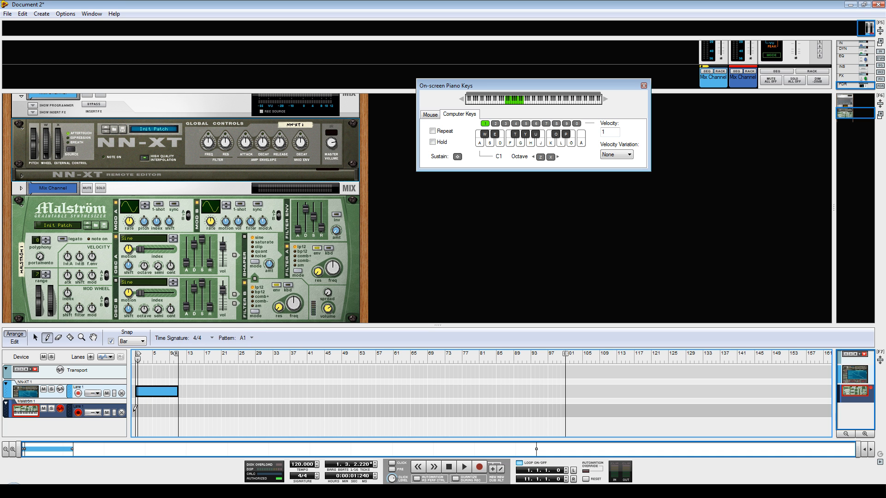
pyautogui.moveTo(135, 409); pyautogui.dragTo(178, 404)
# Open the NN-XT clip for editing and draw a C 1 note at 1.1.1.0 with a length of 4.2.2.0.
pyautogui.click(35, 337)
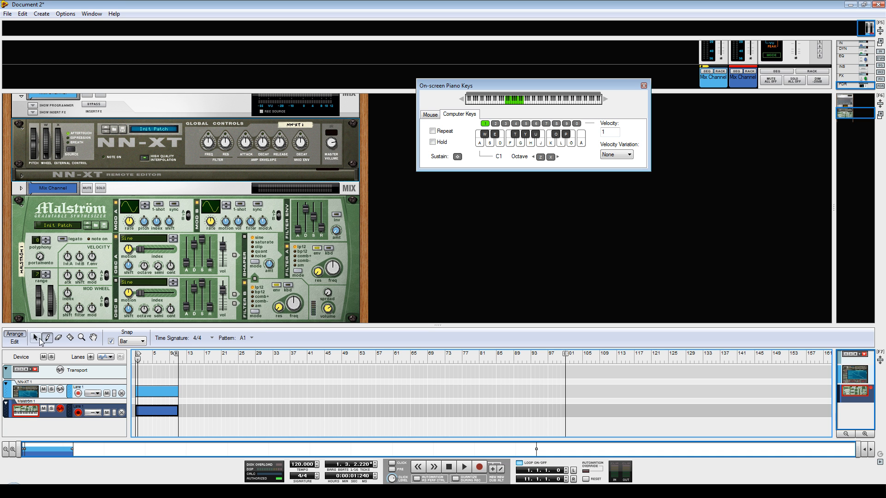
pyautogui.doubleClick(149, 392)
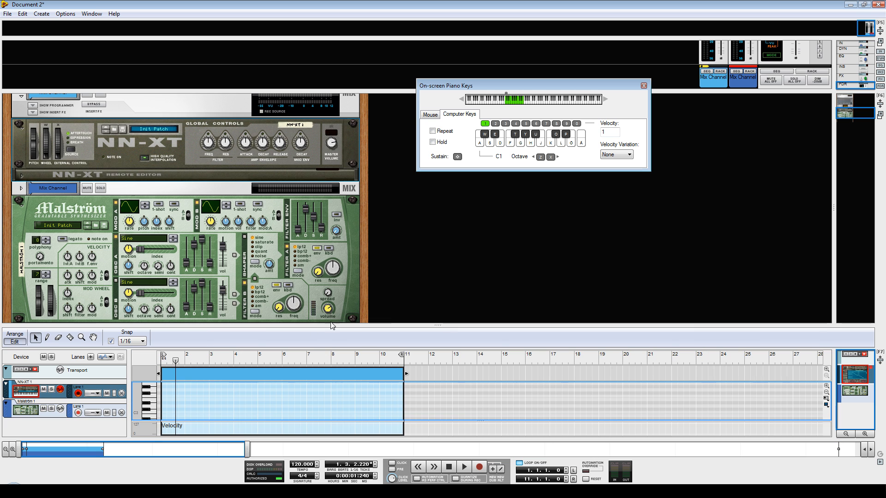
pyautogui.moveTo(351, 325); pyautogui.dragTo(358, 160)
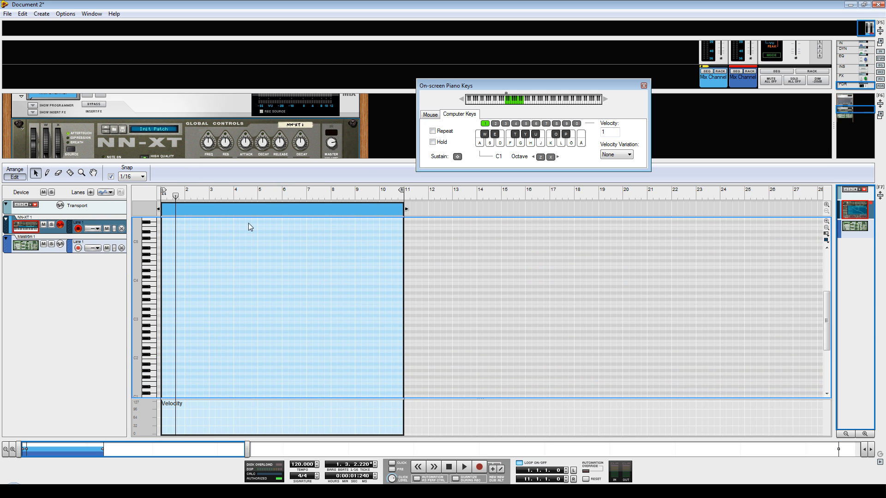
pyautogui.moveTo(384, 159); pyautogui.dragTo(384, 141)
pyautogui.moveTo(826, 280); pyautogui.dragTo(826, 295)
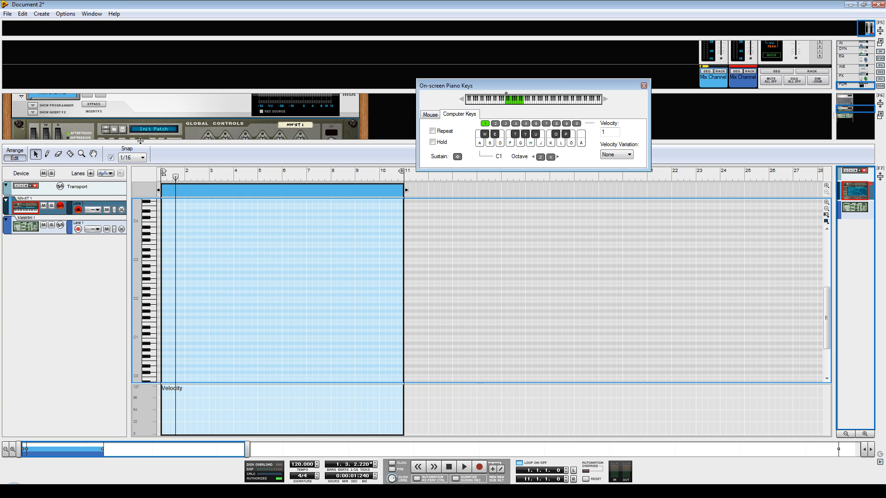
pyautogui.click(47, 155)
pyautogui.click(155, 335)
pyautogui.click(162, 333)
pyautogui.moveTo(164, 336); pyautogui.dragTo(274, 319)
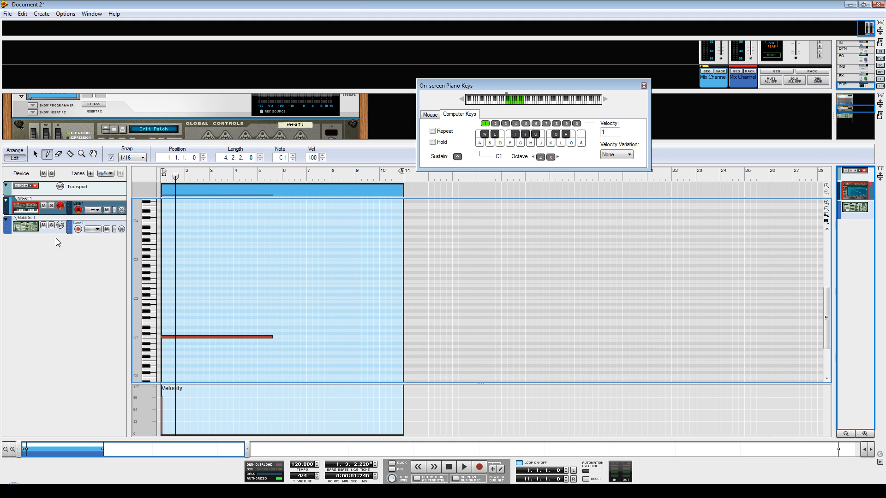
# Select the Malström track, open its clip from the Arrange view for note editing and activate the Pencil tool.
pyautogui.click(39, 233)
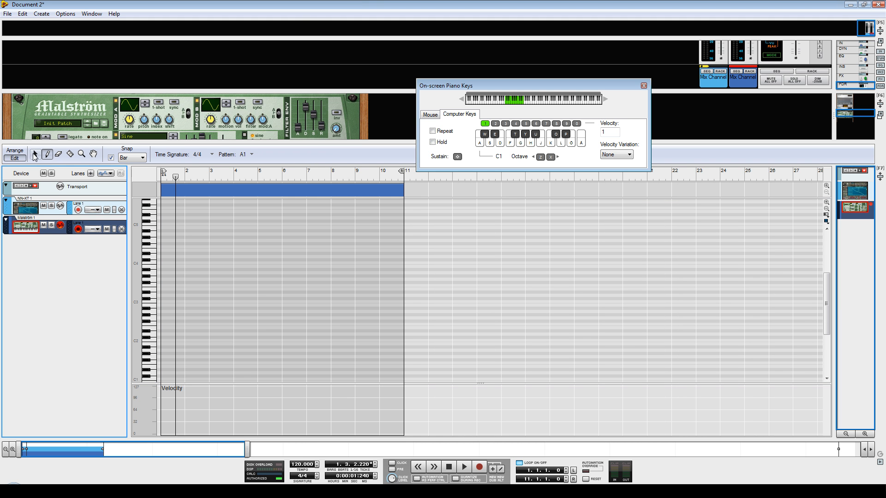
pyautogui.click(16, 152)
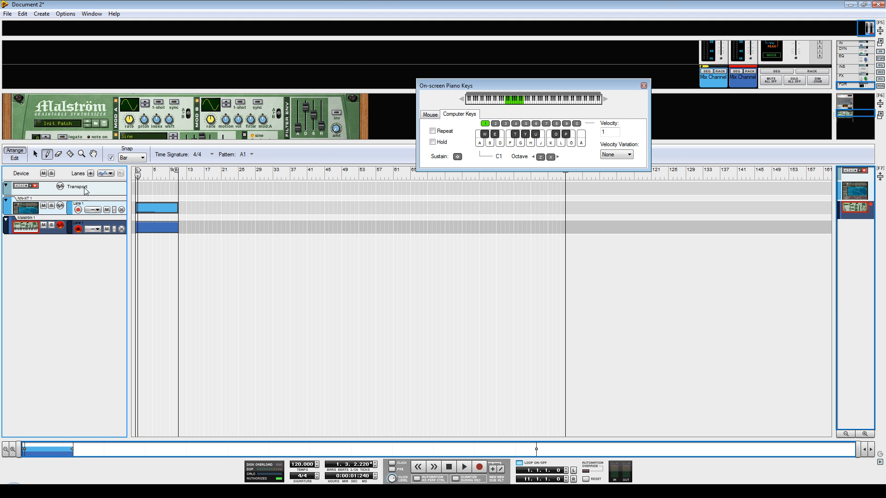
pyautogui.click(35, 153)
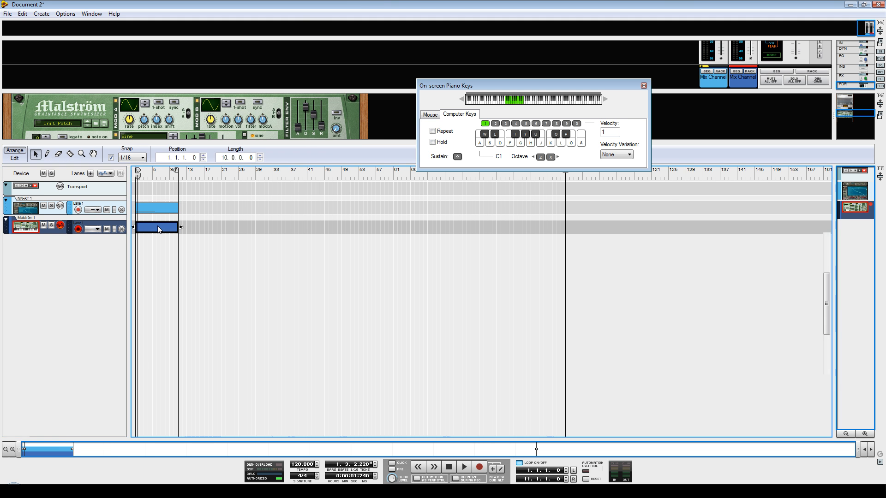
pyautogui.doubleClick(157, 226)
pyautogui.click(47, 154)
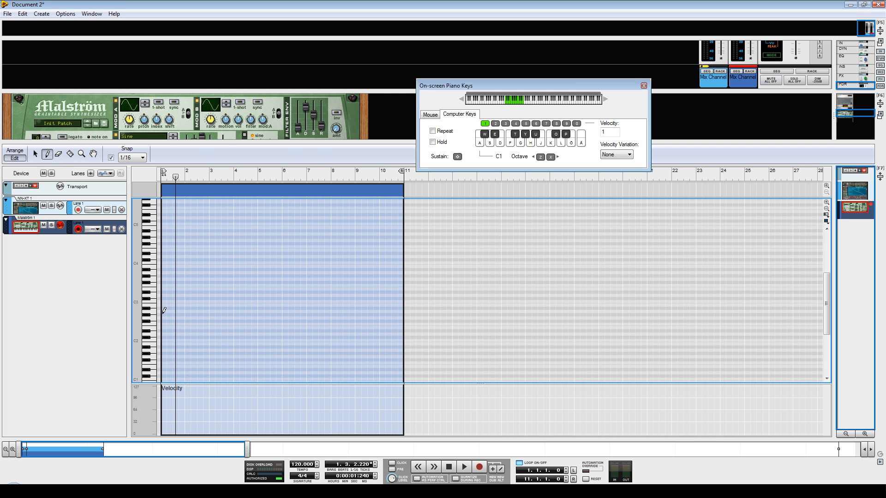
# Draw eight staggered notes across bars 1 to 8 of the Malström clip, ending with a C#2 at 5.4.2.0, and play them.
pyautogui.moveTo(163, 311)
pyautogui.mouseDown()
pyautogui.moveTo(189, 299)
pyautogui.moveTo(216, 315)
pyautogui.moveTo(228, 286)
pyautogui.mouseUp()
pyautogui.moveTo(225, 331)
pyautogui.mouseDown()
pyautogui.moveTo(256, 331)
pyautogui.moveTo(315, 280)
pyautogui.mouseUp()
pyautogui.moveTo(278, 337); pyautogui.dragTo(339, 336)
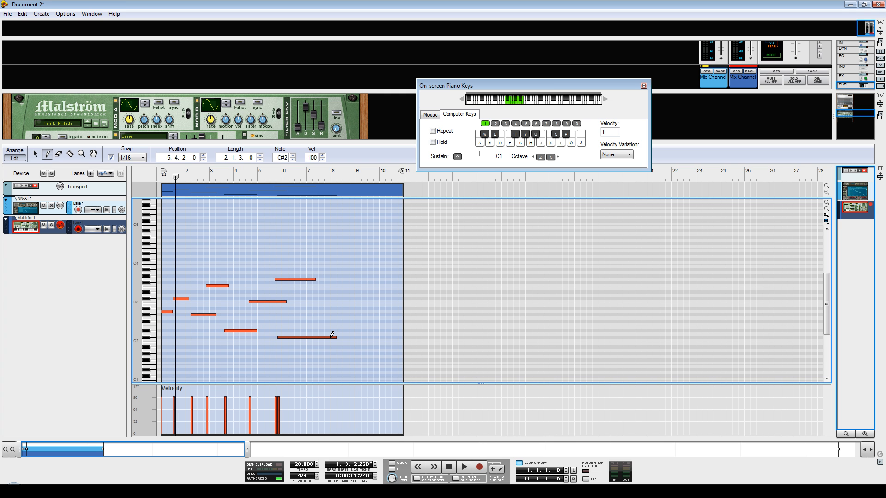
pyautogui.hotkey('shift', 'Return')
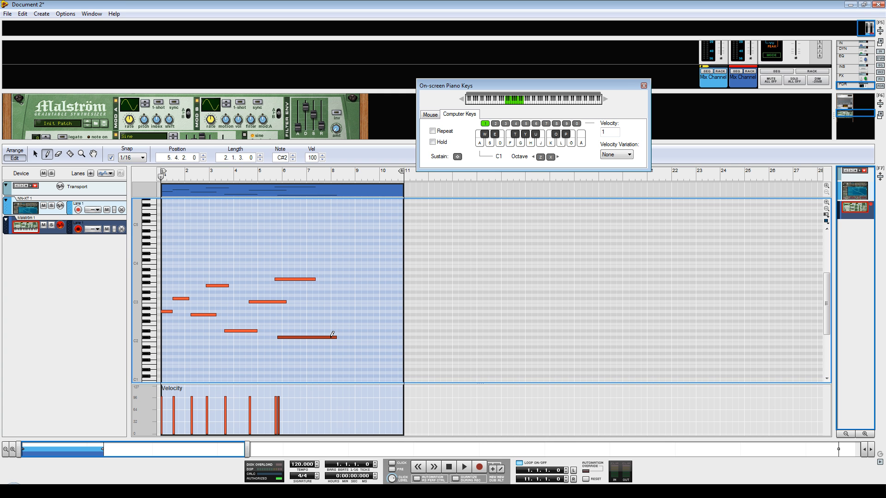
pyautogui.click(449, 468)
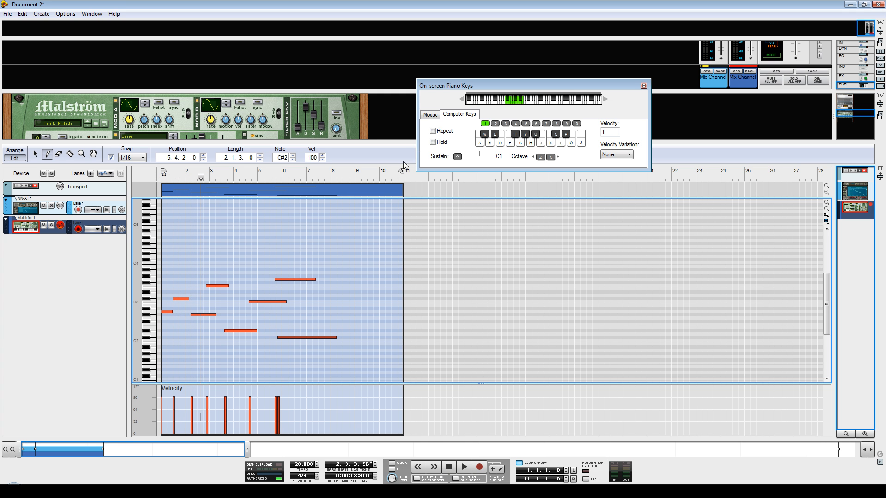
# Shorten the loop by moving the right locator to 2.2.2.0 and add a D 2 note at 1.2.2.0 with length 0.2.0.0.
pyautogui.moveTo(402, 173); pyautogui.dragTo(214, 220)
pyautogui.hotkey('shift', 'Return')
pyautogui.moveTo(212, 173); pyautogui.dragTo(197, 174)
pyautogui.moveTo(169, 334); pyautogui.dragTo(180, 333)
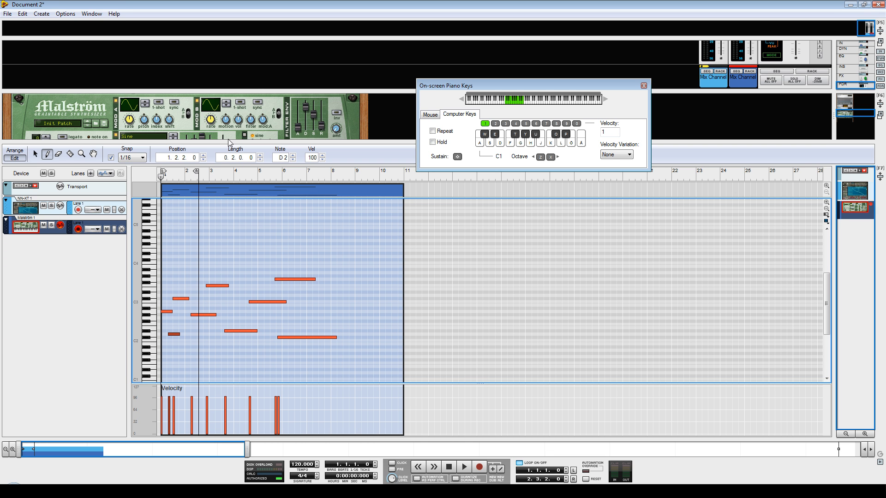
pyautogui.moveTo(198, 174); pyautogui.dragTo(198, 198)
pyautogui.press('space')
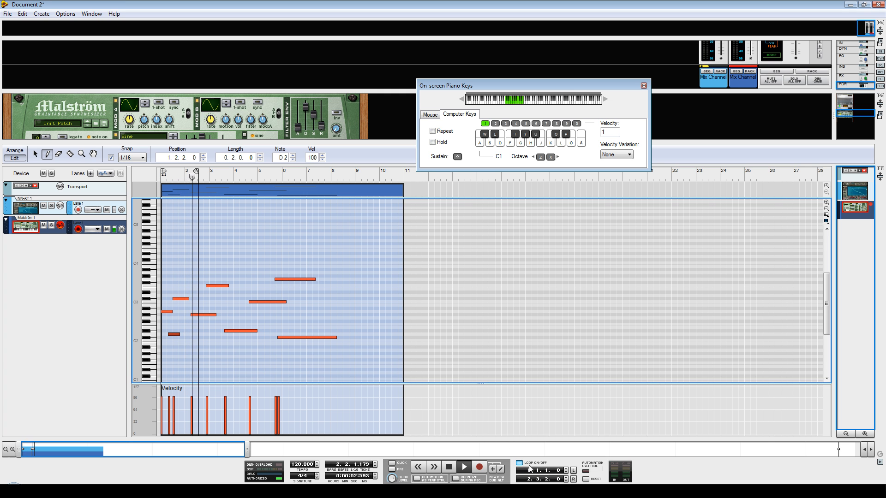
pyautogui.moveTo(198, 176); pyautogui.dragTo(192, 175)
# Enlarge the rack area to show the whole Malström and set oscillator A's waveform to Wave: Square.
pyautogui.moveTo(372, 144); pyautogui.dragTo(380, 293)
pyautogui.click(449, 467)
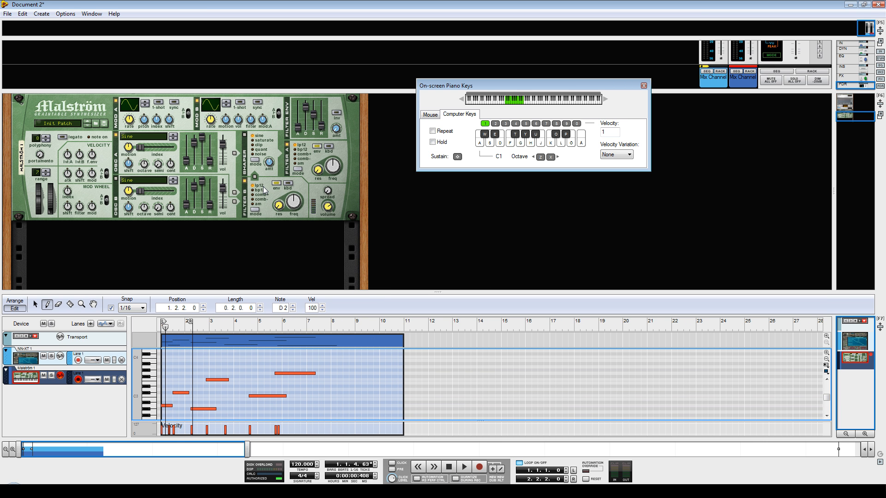
pyautogui.click(142, 135)
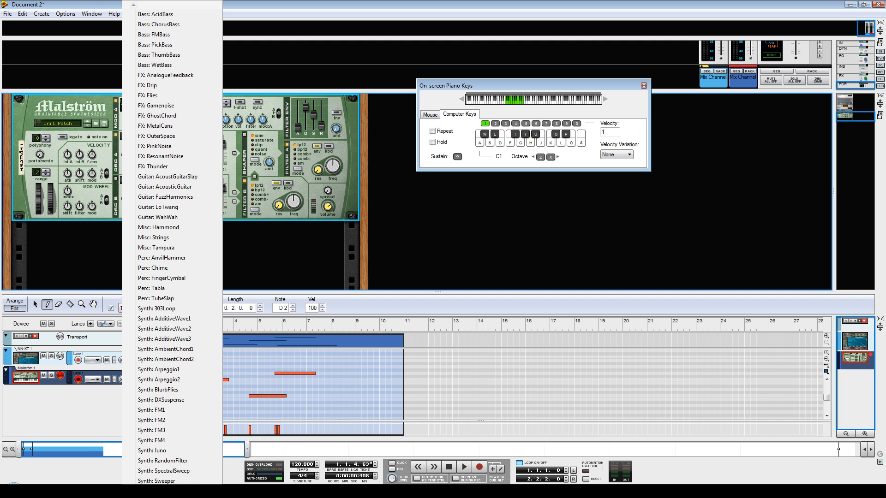
pyautogui.scroll(-2, 173, 249)
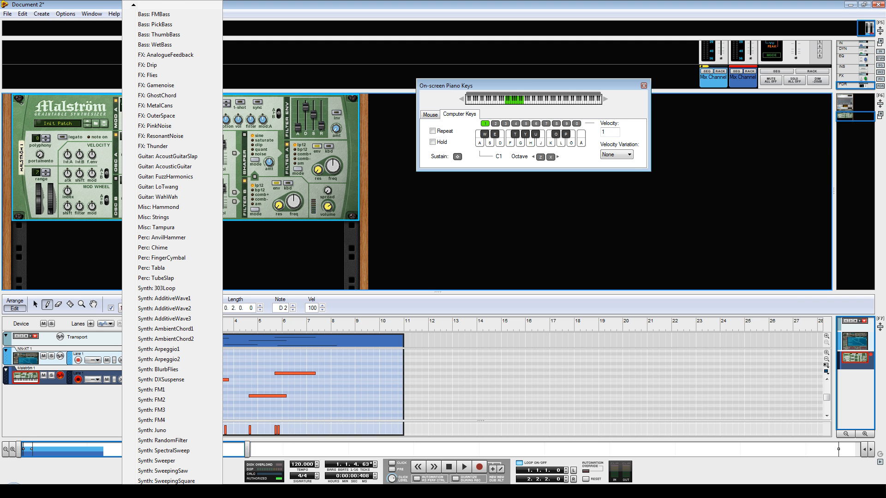
pyautogui.scroll(-13, 172, 249)
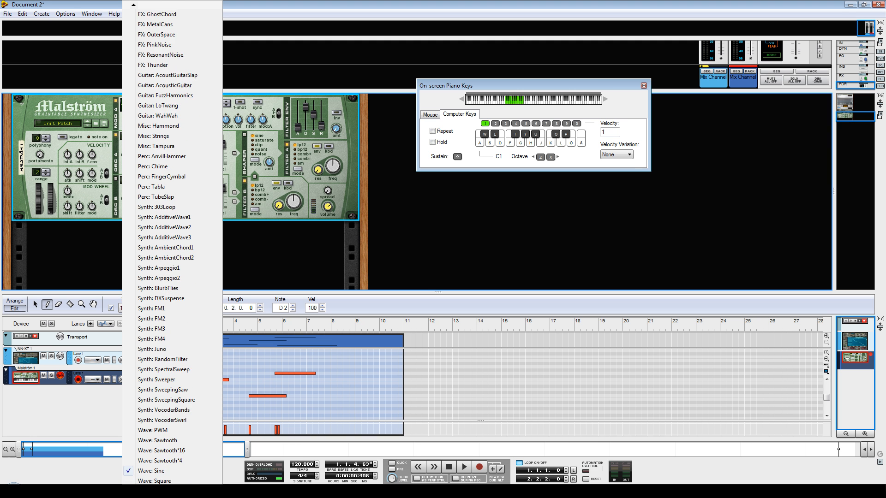
pyautogui.scroll(-8, 194, 309)
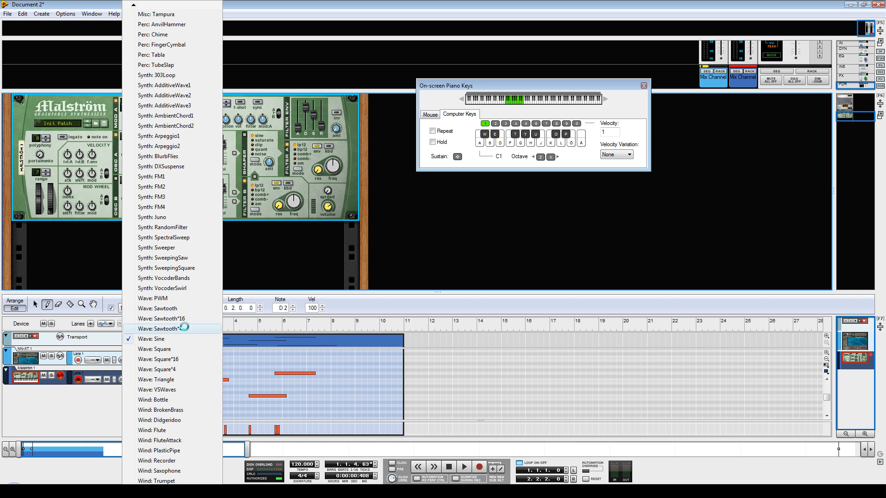
pyautogui.click(168, 349)
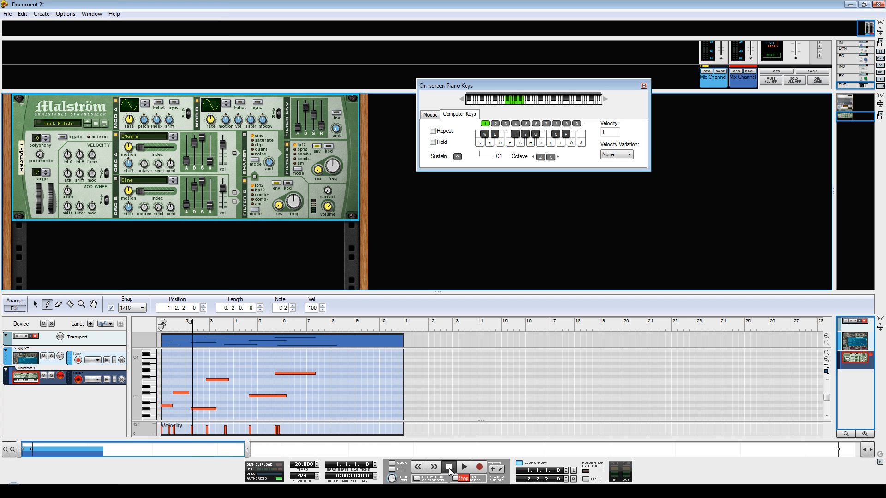
# Play the loop while adjusting the Malström oscillator A octave, and stop playback.
pyautogui.click(465, 468)
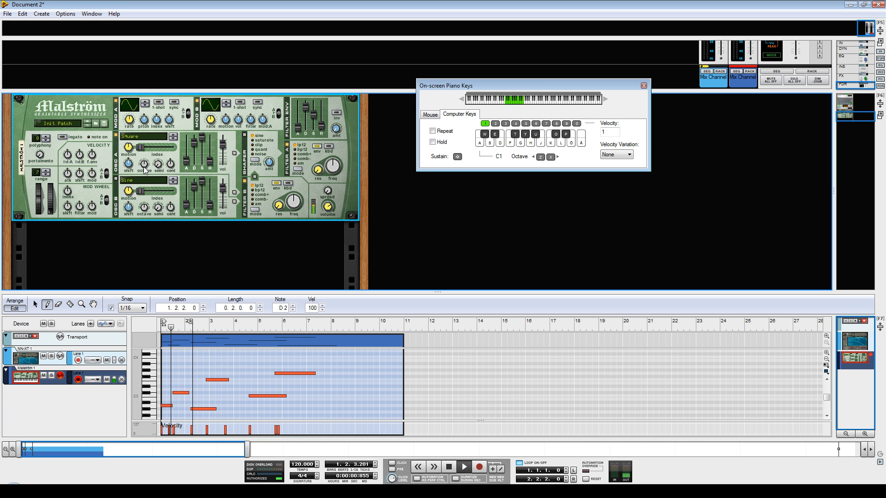
pyautogui.moveTo(143, 165); pyautogui.dragTo(141, 173)
pyautogui.press('KP_0')
pyautogui.press('space')
pyautogui.press('space')
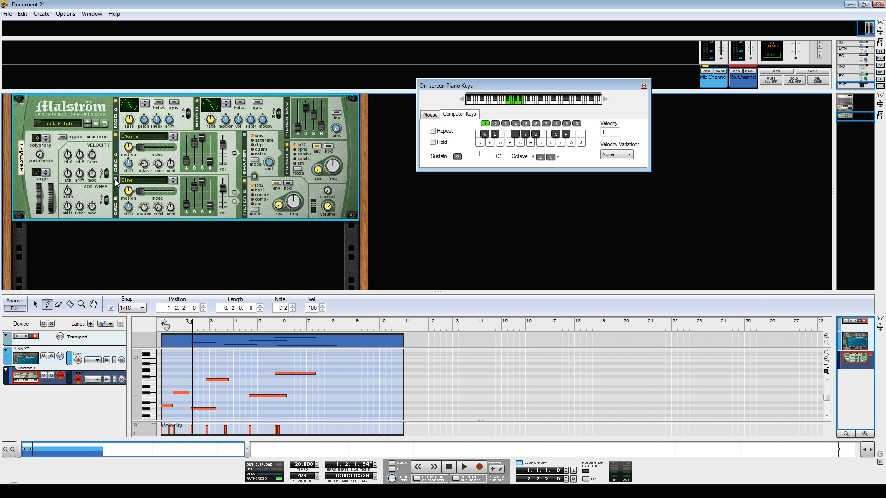
# Set the Malström oscillator B waveform to Wave: Sawtooth and audition the loop from the start.
pyautogui.click(153, 181)
pyautogui.scroll(-5, 175, 249)
pyautogui.scroll(-2, 175, 250)
pyautogui.scroll(-4, 173, 249)
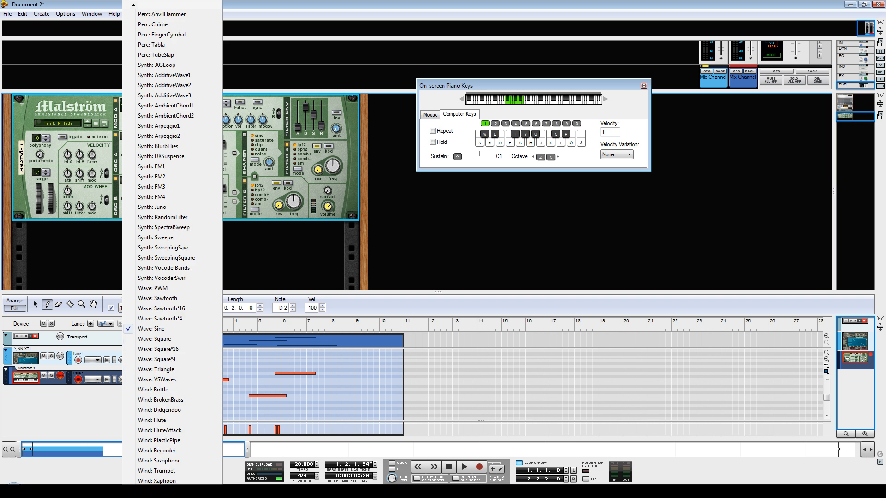
pyautogui.scroll(-1, 184, 146)
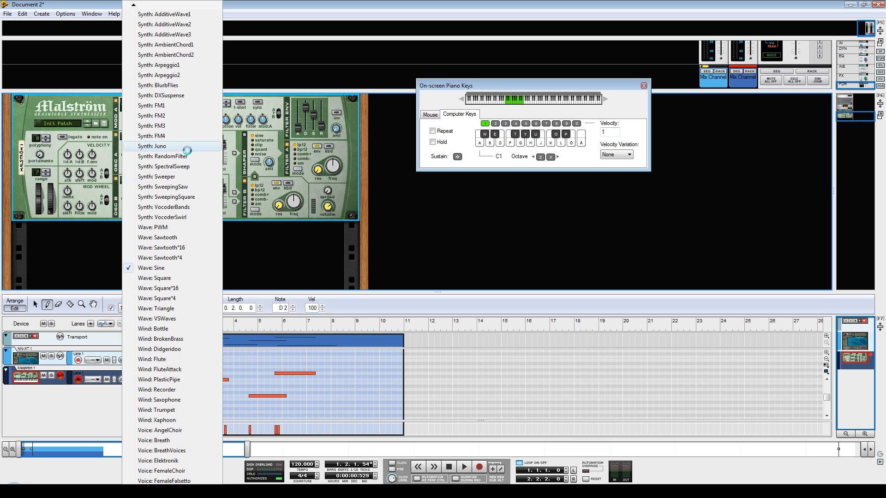
pyautogui.click(175, 237)
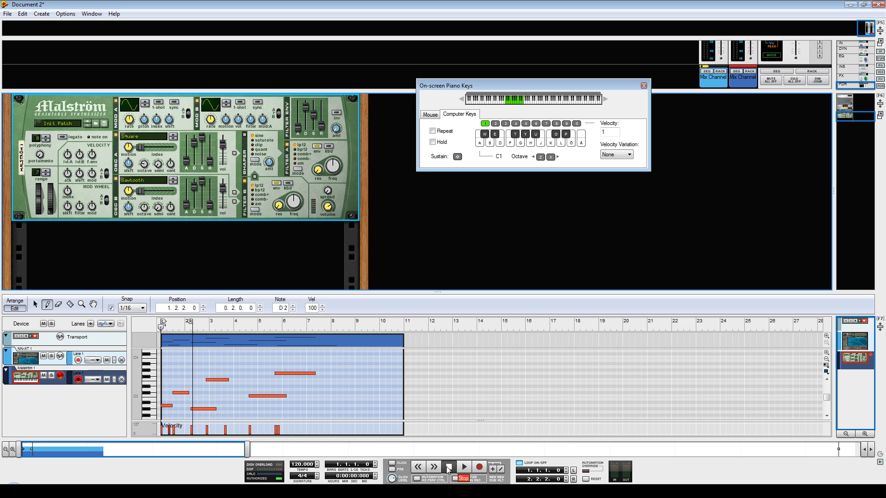
pyautogui.click(464, 468)
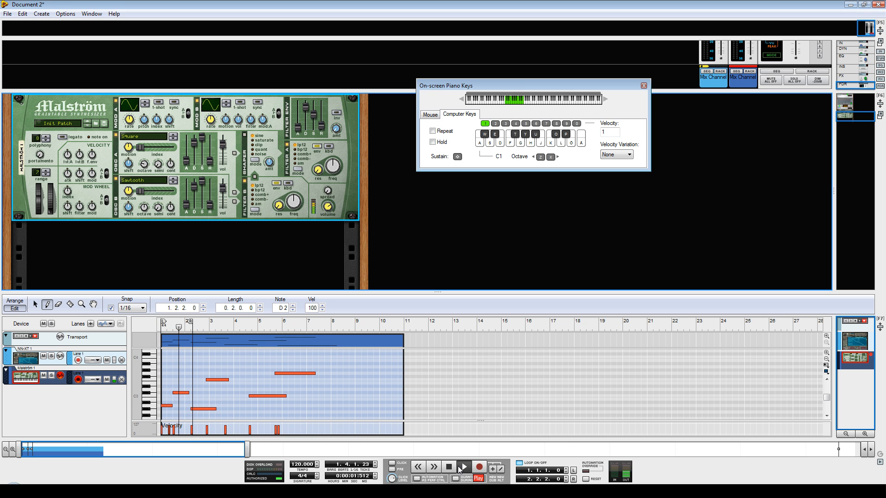
pyautogui.click(447, 467)
pyautogui.click(447, 466)
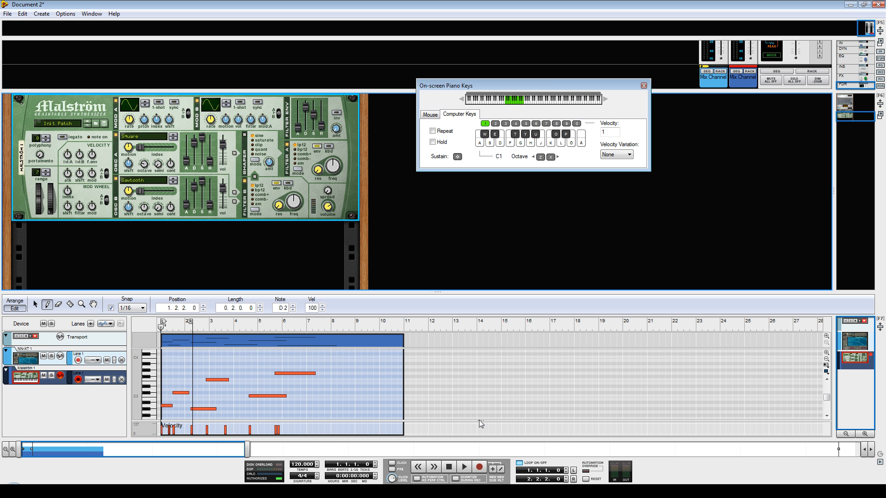
# Set the Malström's pitch bend range to 24 and test the pitch wheel while the loop plays.
pyautogui.click(465, 468)
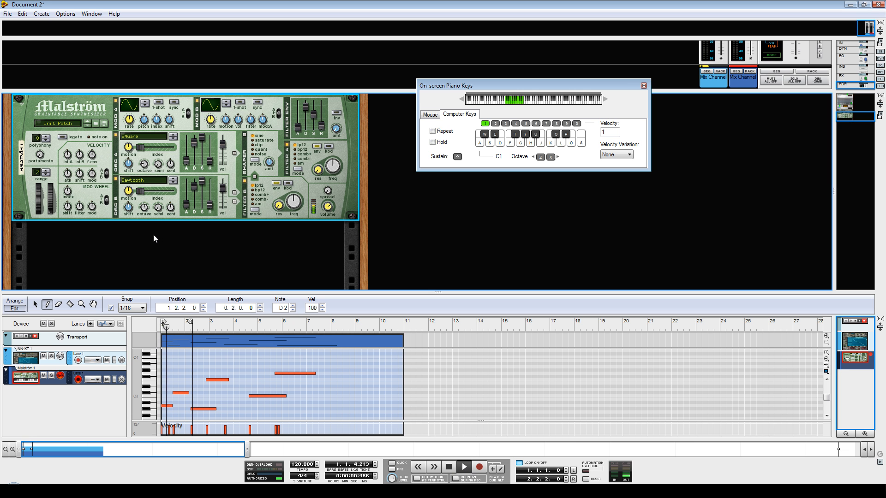
pyautogui.moveTo(38, 196)
pyautogui.mouseDown()
pyautogui.moveTo(40, 210)
pyautogui.moveTo(42, 189)
pyautogui.mouseUp()
pyautogui.click(46, 171)
pyautogui.click(47, 170)
pyautogui.moveTo(41, 197)
pyautogui.mouseDown()
pyautogui.moveTo(40, 208)
pyautogui.moveTo(44, 194)
pyautogui.mouseUp()
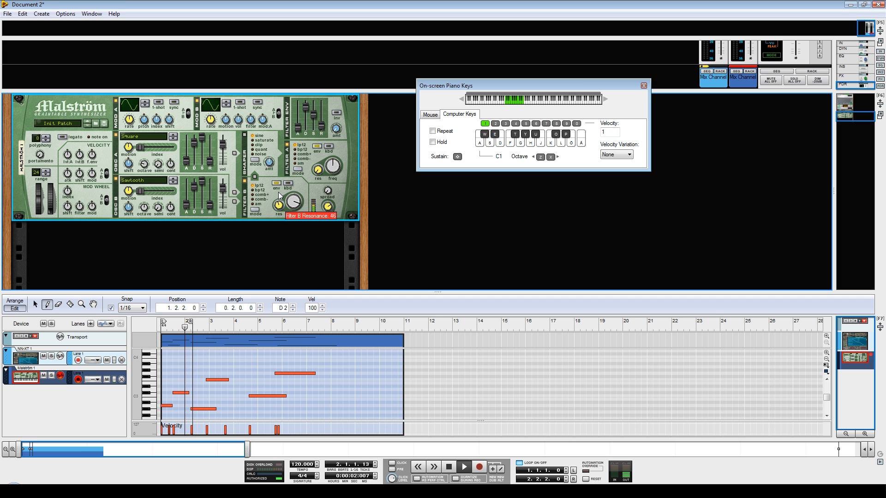
# Enable the three routing switches between the Malström's oscillators and filters, and raise Filter B's frequency.
pyautogui.click(235, 193)
pyautogui.click(234, 202)
pyautogui.click(235, 153)
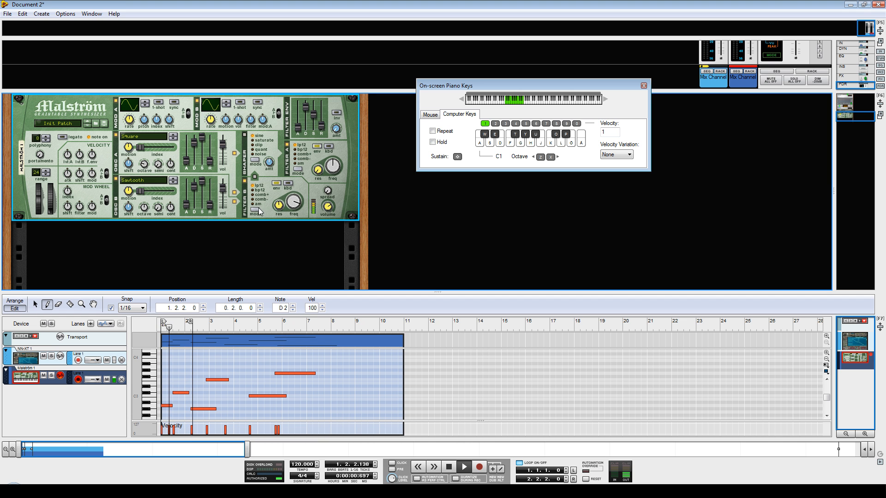
pyautogui.moveTo(297, 204); pyautogui.dragTo(297, 188)
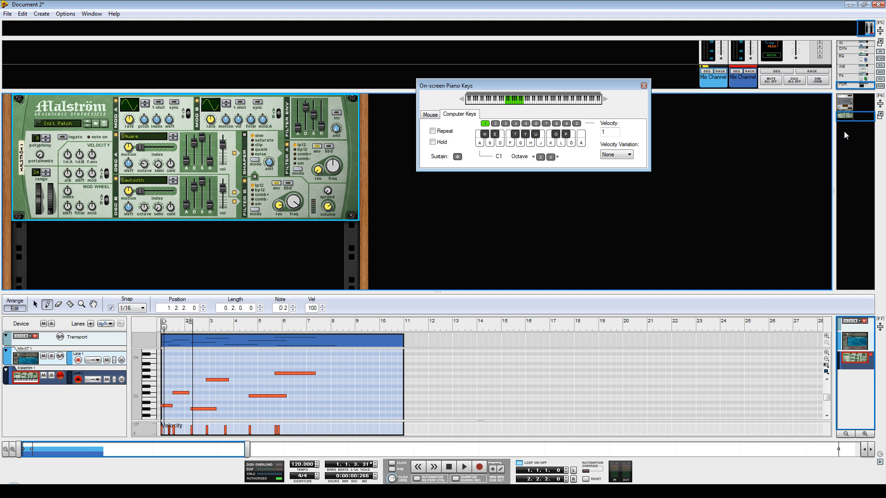
# Bring the vocoder into view and try it with the band count set to 4 while the loop plays.
pyautogui.moveTo(861, 116); pyautogui.dragTo(860, 105)
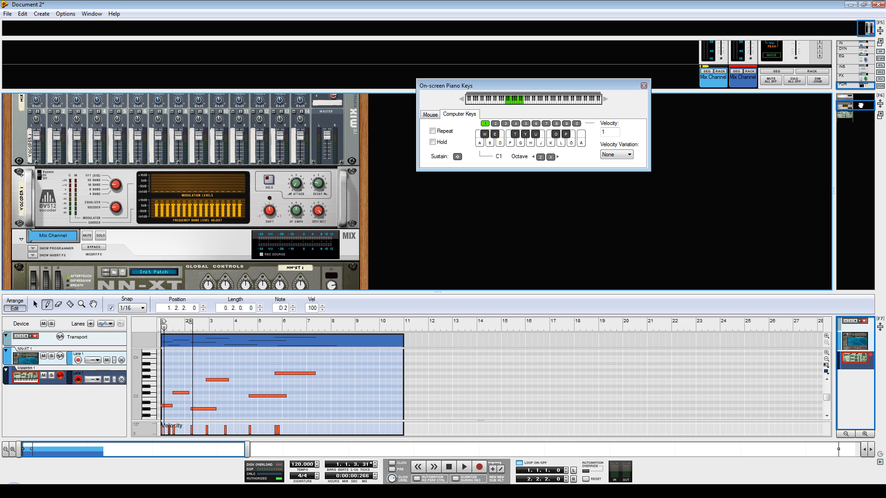
pyautogui.click(465, 467)
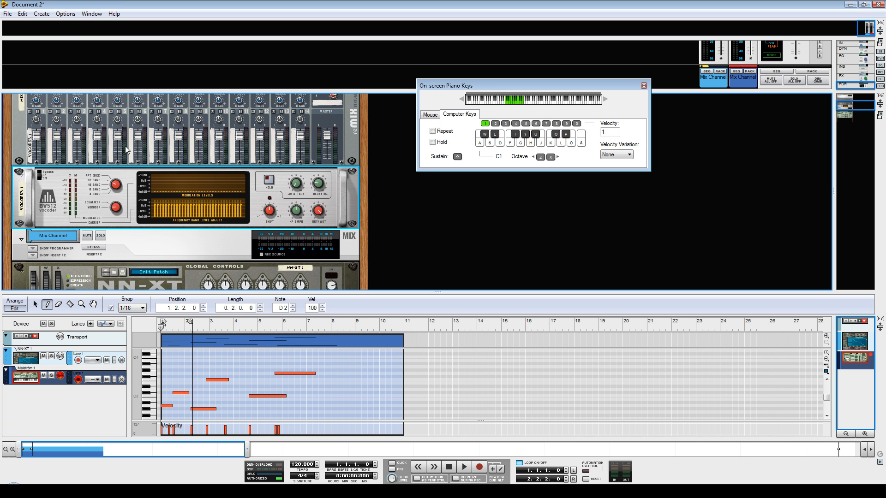
pyautogui.moveTo(116, 185); pyautogui.dragTo(117, 200)
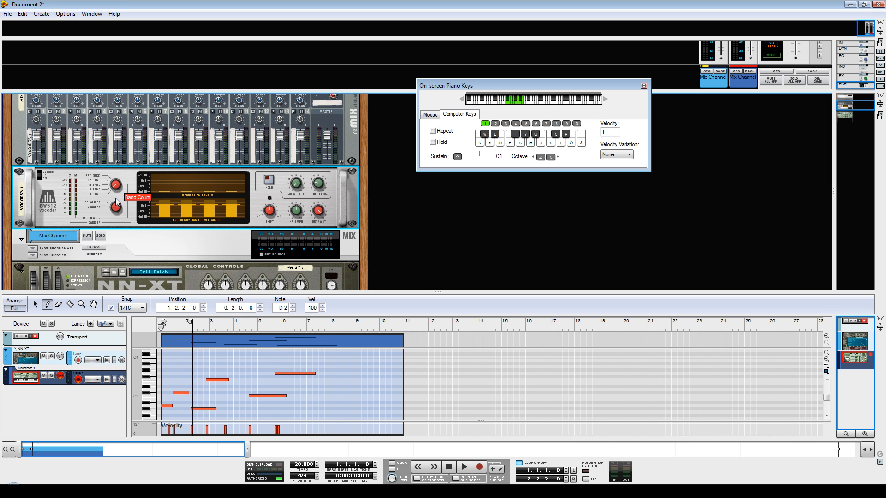
pyautogui.click(464, 467)
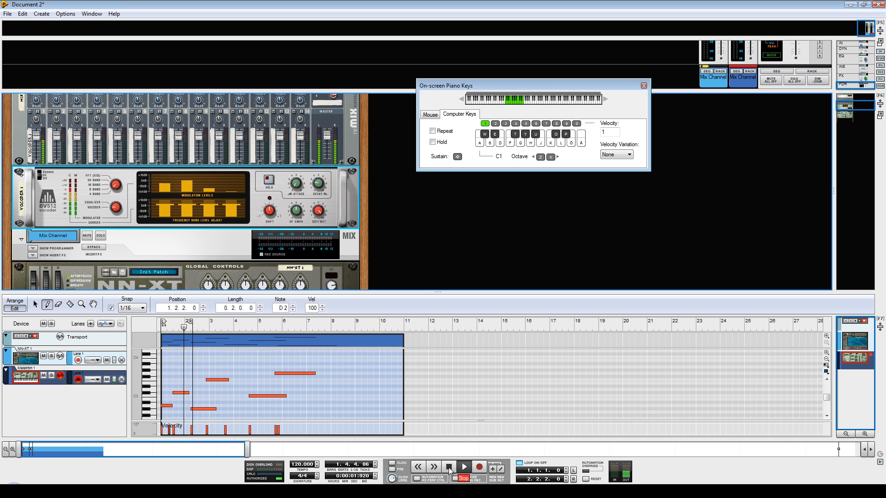
pyautogui.click(455, 468)
# Raise the vocoder's band count from the four-band setting and audition the loop.
pyautogui.moveTo(114, 192); pyautogui.dragTo(116, 172)
pyautogui.click(452, 467)
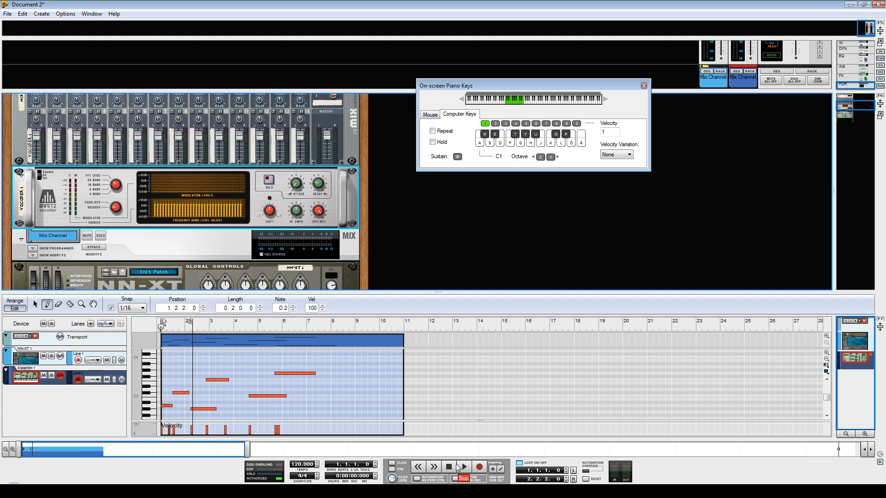
pyautogui.click(457, 468)
pyautogui.click(450, 467)
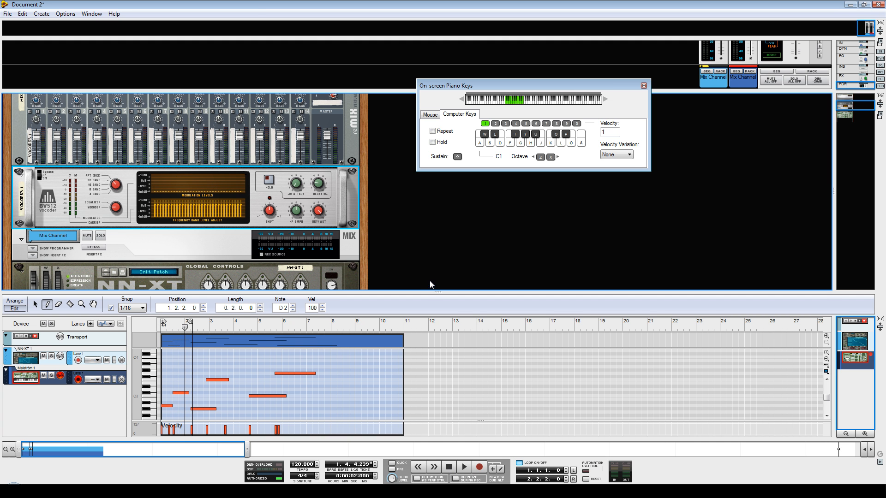
# Enlarge the sequencer area, extend the loop to 4.2.3.0 with the right locator and select the NN-XT track.
pyautogui.moveTo(437, 291); pyautogui.dragTo(424, 157)
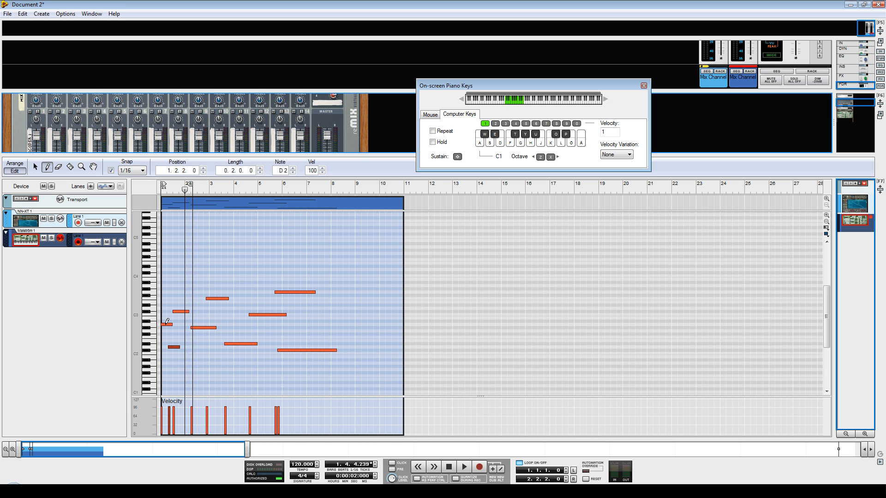
pyautogui.moveTo(190, 185); pyautogui.dragTo(240, 184)
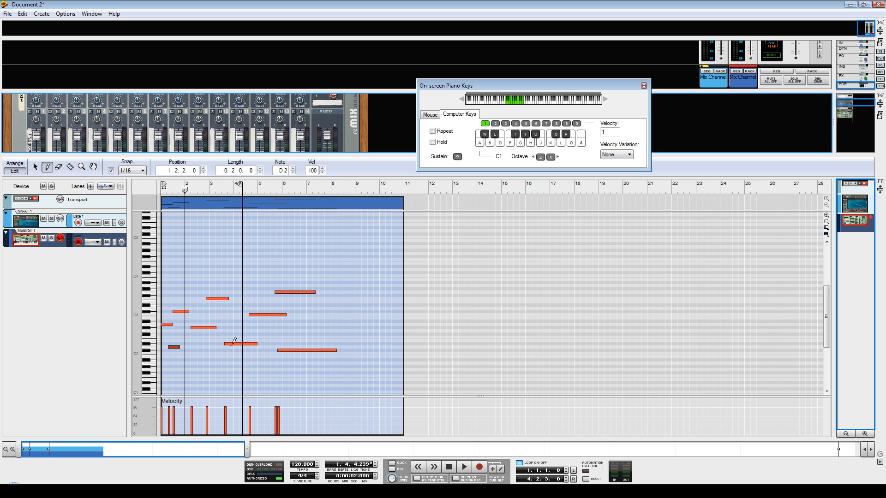
pyautogui.click(50, 226)
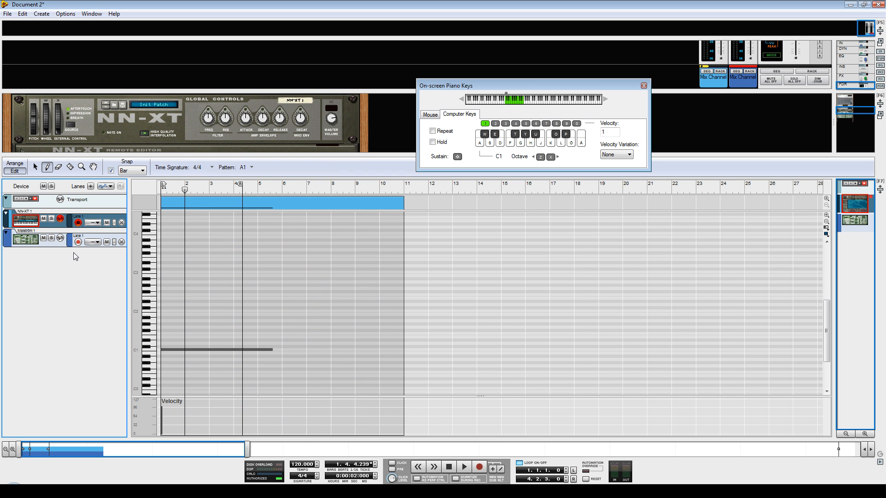
# Shorten the NN-XT clip's C1 note to end at 1.4.4.0, add a C#1 note there with length 1.1.2.0, and audition it.
pyautogui.click(36, 167)
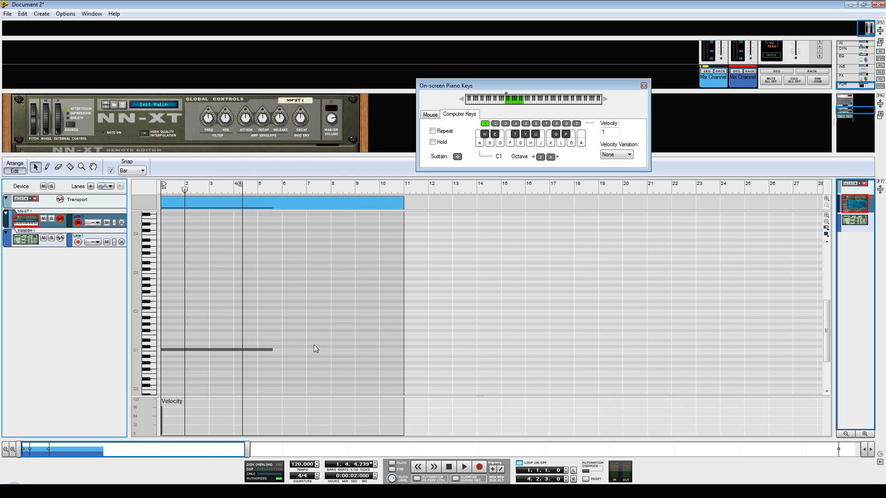
pyautogui.click(266, 349)
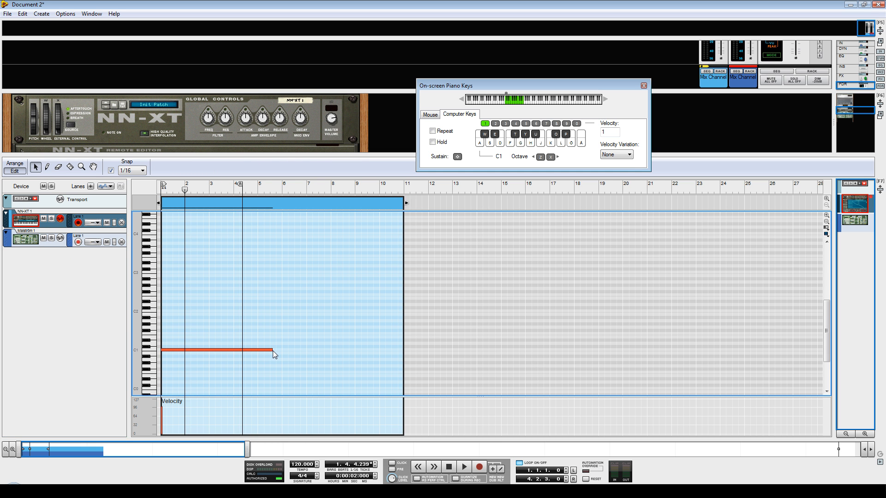
pyautogui.moveTo(273, 351)
pyautogui.mouseDown()
pyautogui.moveTo(176, 356)
pyautogui.moveTo(216, 347)
pyautogui.mouseUp()
pyautogui.click(47, 167)
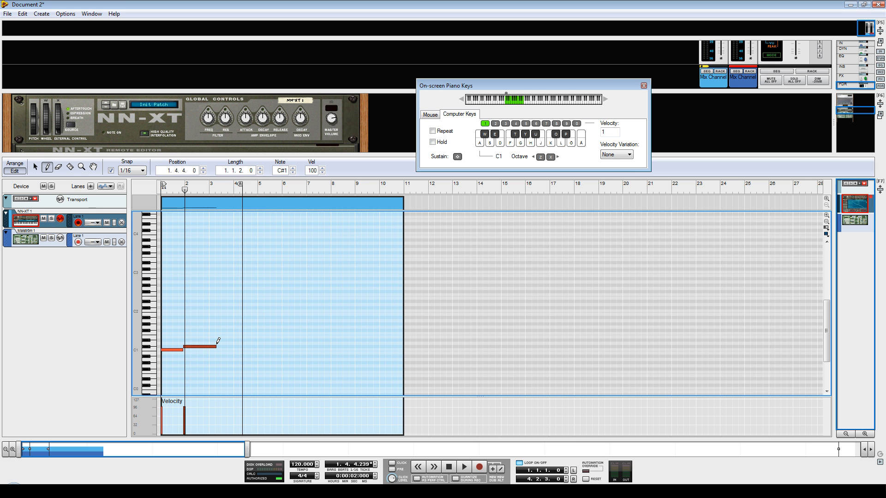
pyautogui.press('space')
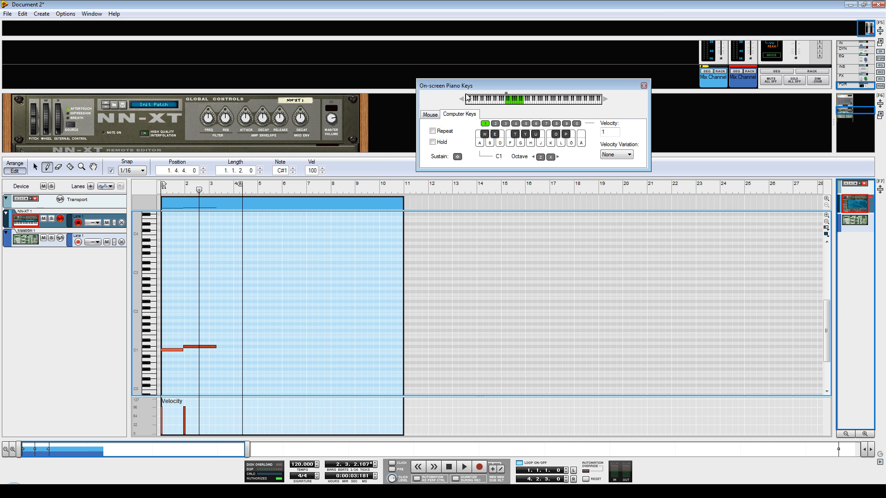
# Enlarge the rack area, add a Scream 4 Distortion below the Malström, and audition the loop.
pyautogui.moveTo(483, 84); pyautogui.dragTo(498, 42)
pyautogui.moveTo(435, 154); pyautogui.dragTo(462, 287)
pyautogui.moveTo(851, 105); pyautogui.dragTo(849, 126)
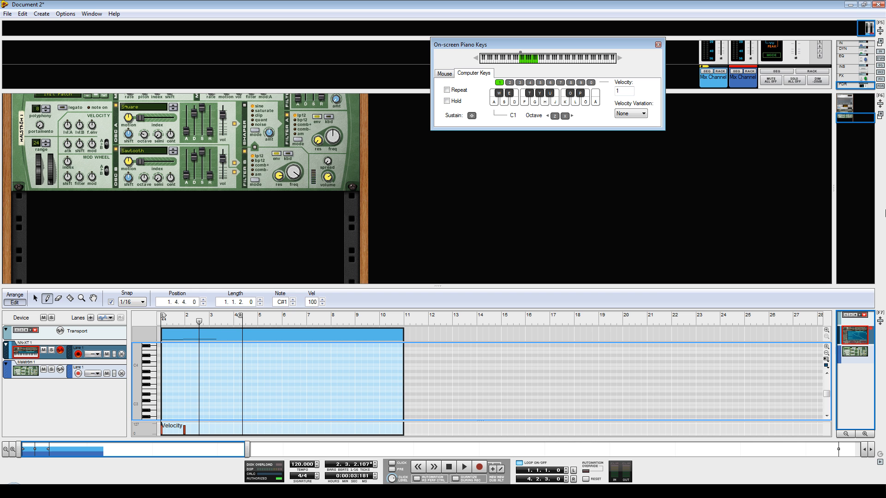
pyautogui.rightClick(192, 223)
pyautogui.rightClick(158, 218)
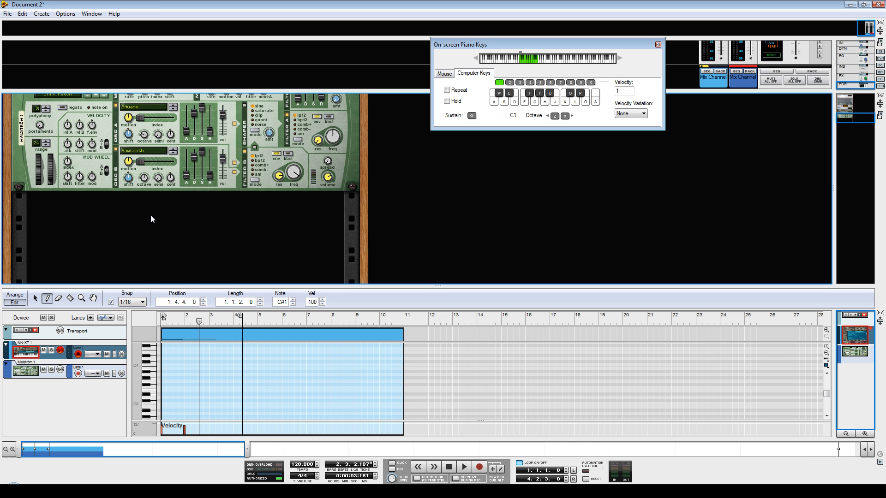
pyautogui.rightClick(150, 216)
pyautogui.click(203, 314)
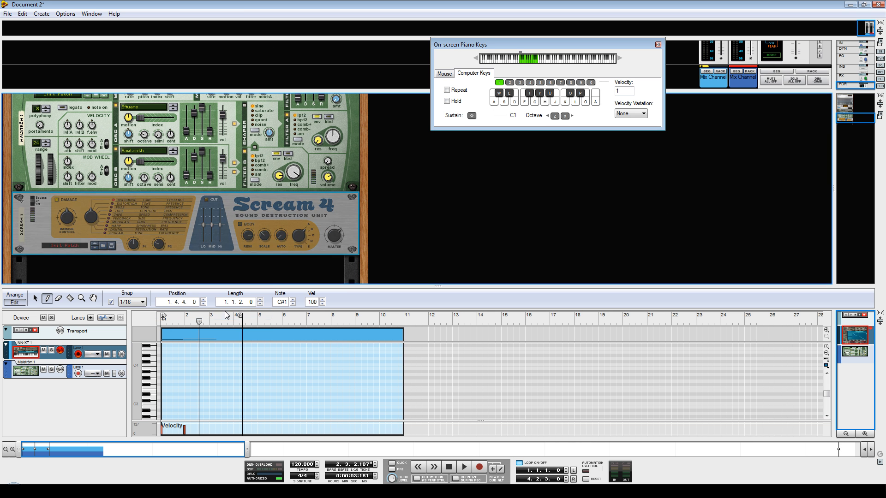
pyautogui.press('space')
pyautogui.press('space')
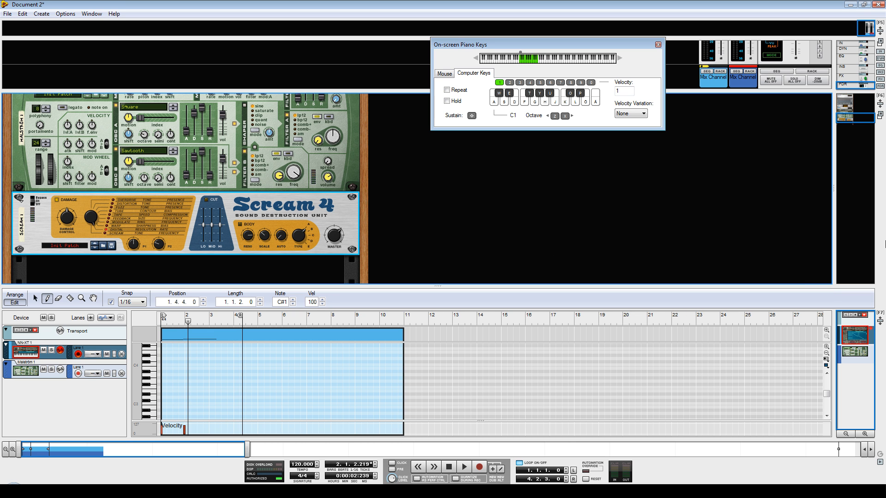
# Add an RV7000 Advanced Reverb directly after the BV512 vocoder and audition the loop.
pyautogui.moveTo(850, 117); pyautogui.dragTo(852, 107)
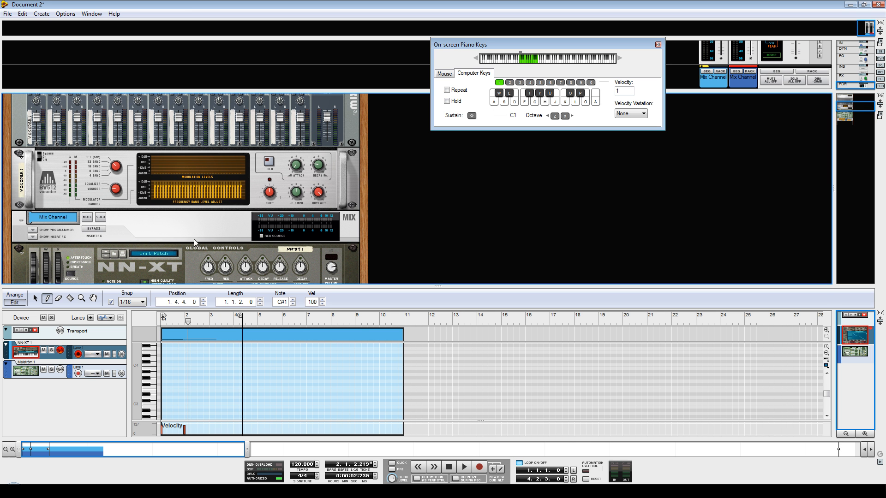
pyautogui.click(134, 207)
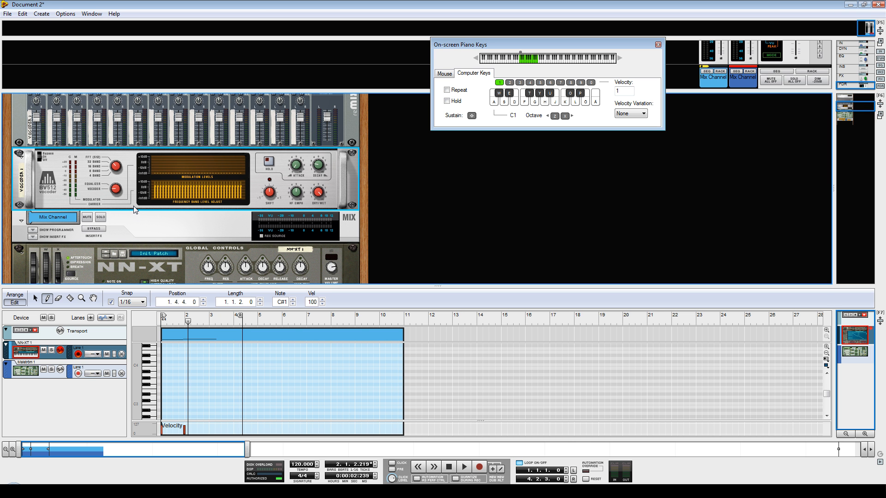
pyautogui.rightClick(132, 205)
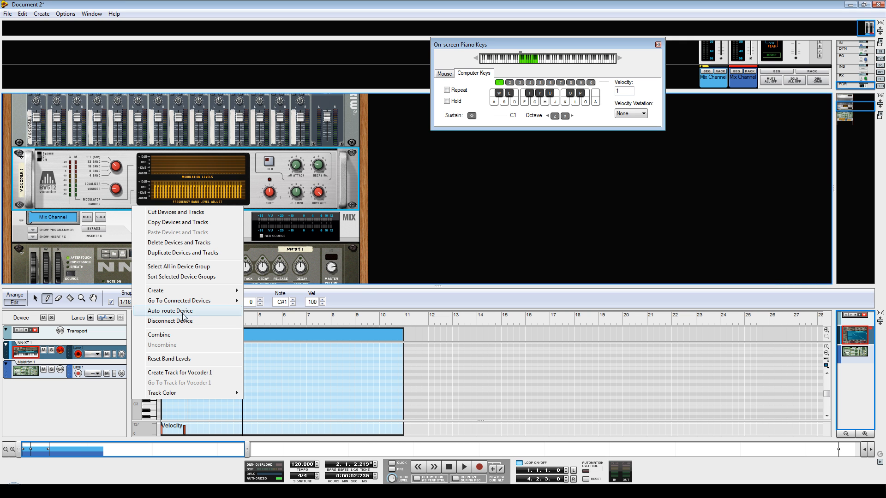
pyautogui.moveTo(198, 291)
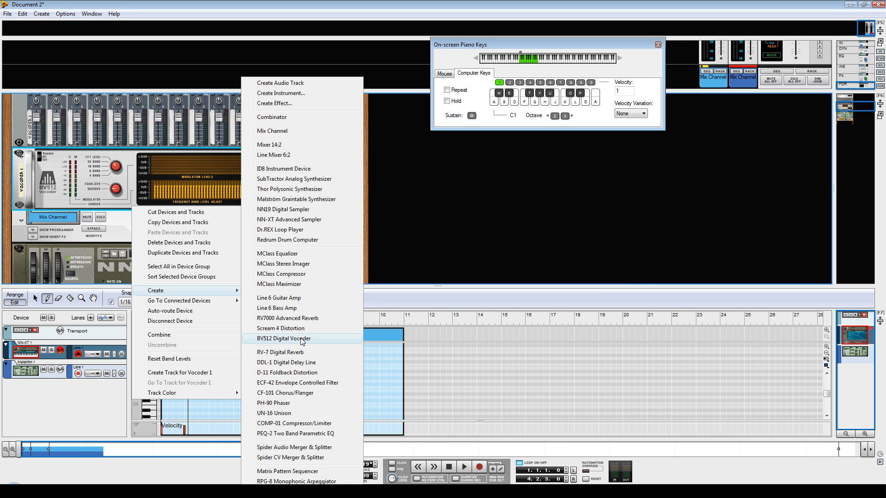
pyautogui.click(300, 319)
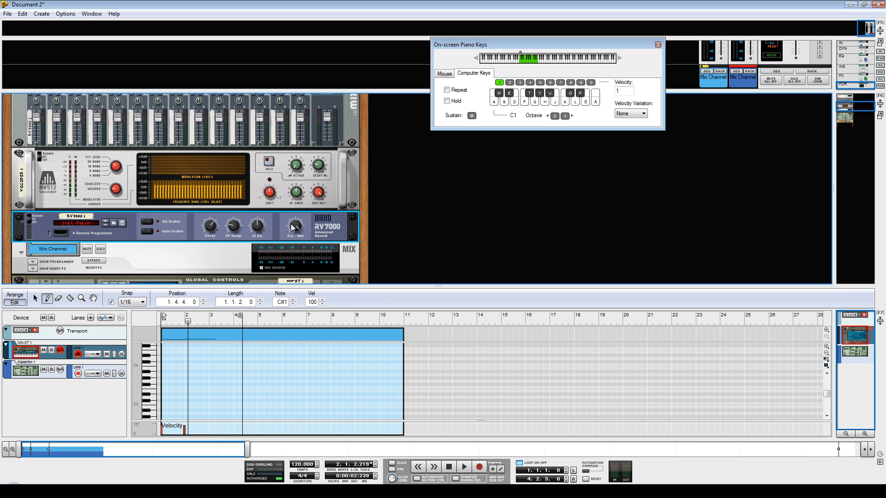
pyautogui.click(449, 467)
pyautogui.click(464, 467)
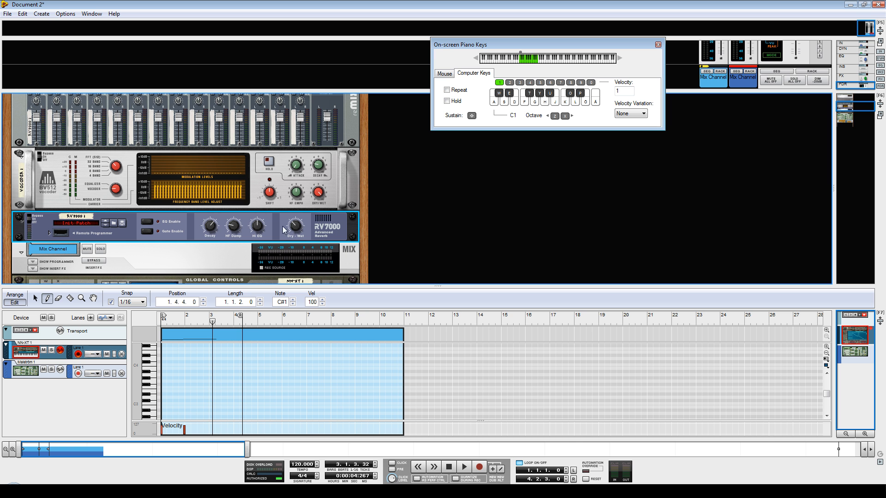
# Enlarge the rack area further and review the device chain from the Malström up to the mixer.
pyautogui.moveTo(856, 107)
pyautogui.mouseDown()
pyautogui.moveTo(854, 125)
pyautogui.moveTo(852, 105)
pyautogui.moveTo(854, 115)
pyautogui.mouseUp()
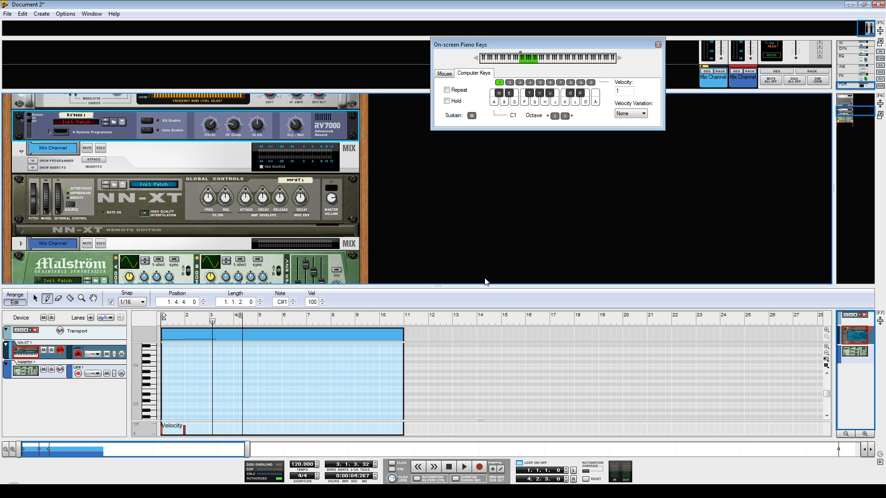
pyautogui.moveTo(439, 287); pyautogui.dragTo(439, 372)
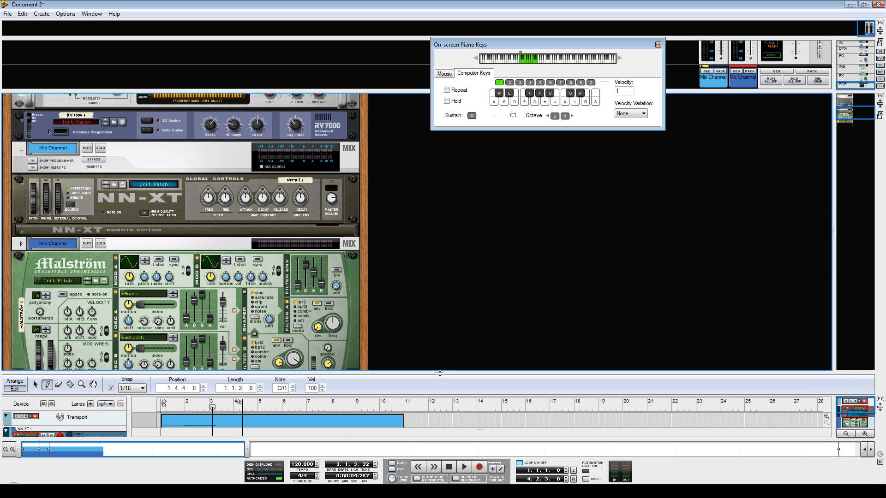
pyautogui.click(853, 121)
pyautogui.moveTo(853, 122); pyautogui.dragTo(853, 109)
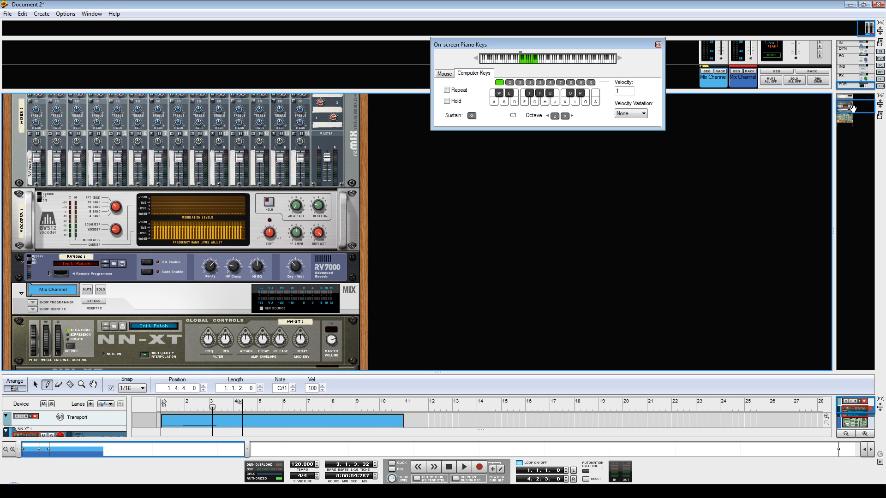